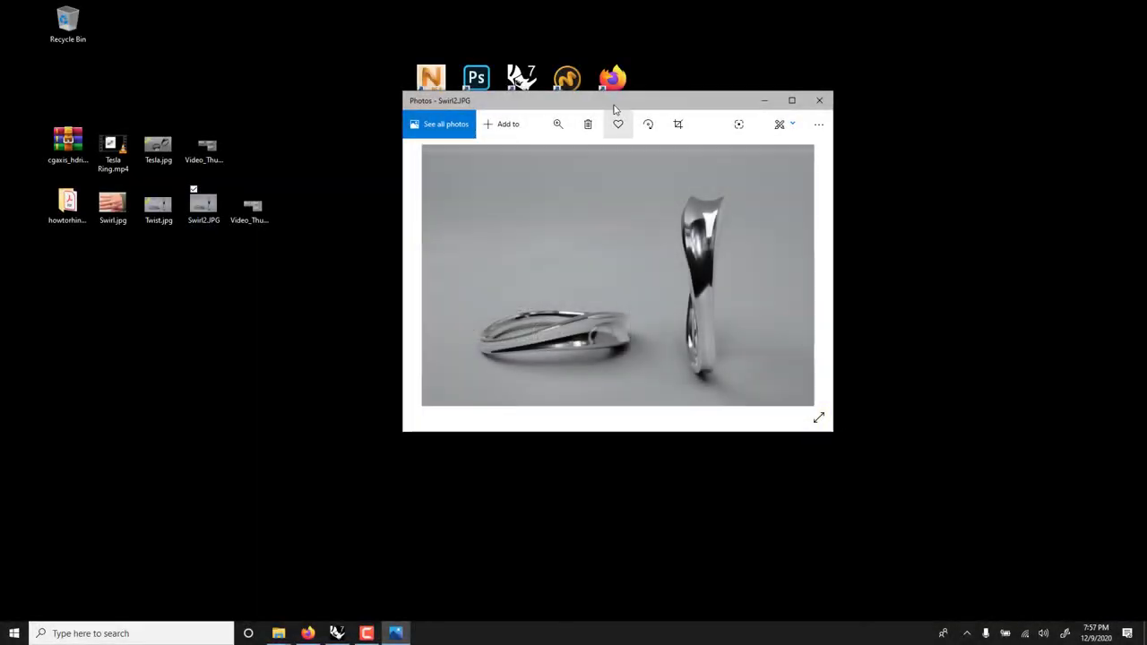
Look over the reference photos Swirl2.JPG and Swirl.jpg of the ring at an enlarged size and close both.
{"action": "left_click_drag", "start_coordinate": [600, 100], "coordinate": [485, 78]}
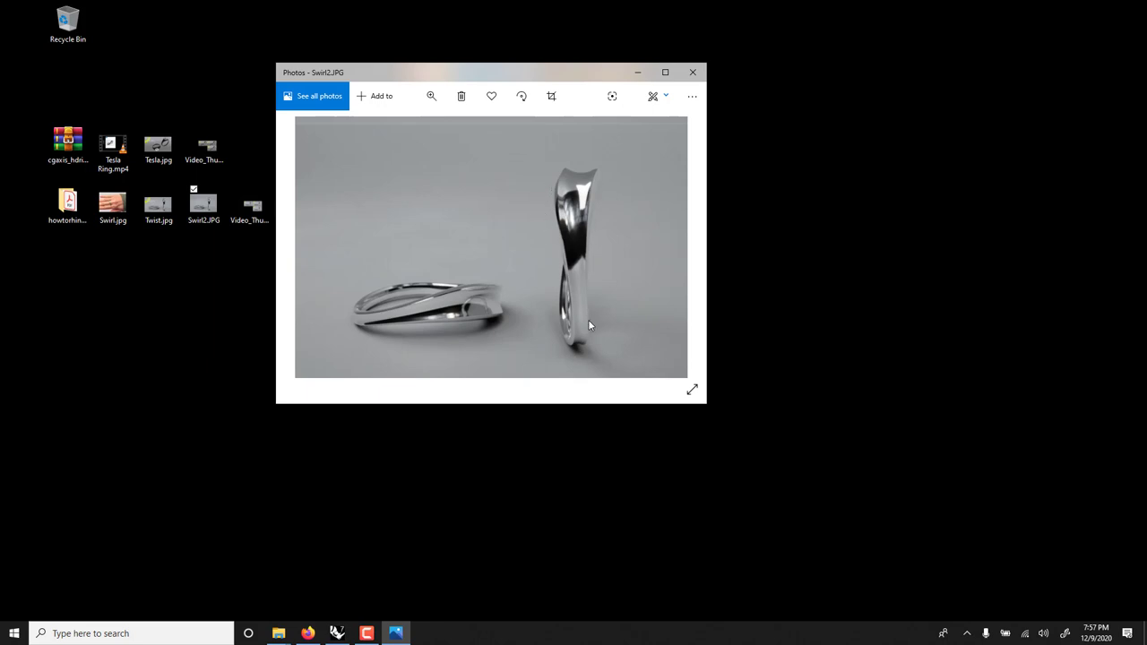
{"action": "left_click_drag", "start_coordinate": [706, 403], "coordinate": [811, 482]}
{"action": "scroll", "coordinate": [687, 225], "scroll_direction": "up", "scroll_amount": 2}
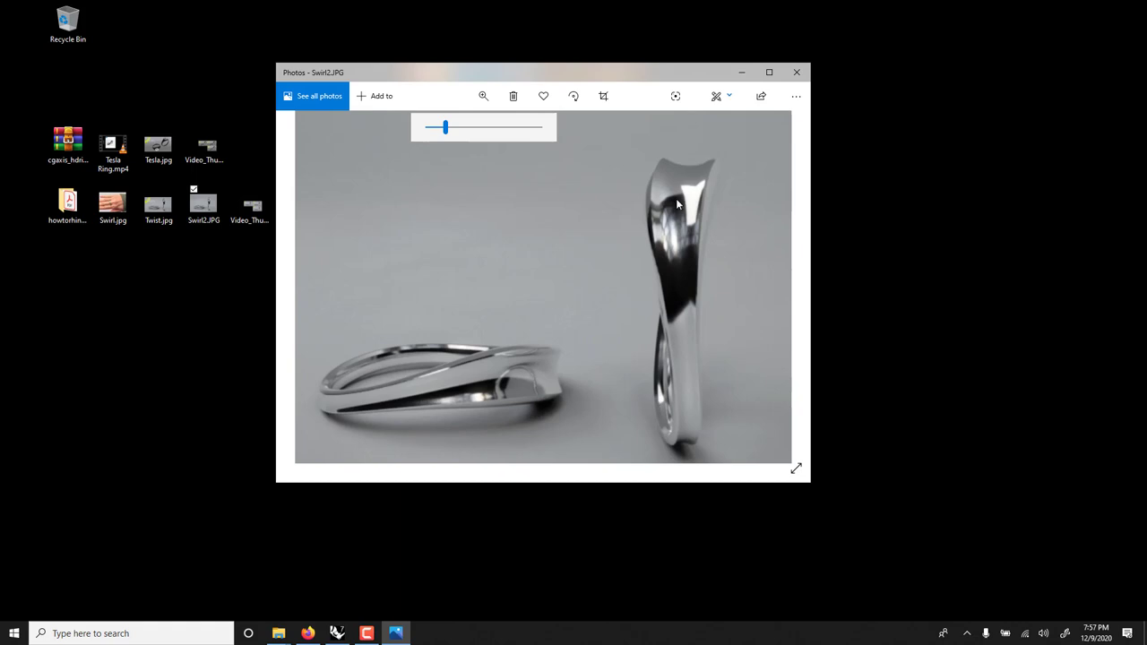
{"action": "double_click", "coordinate": [112, 203]}
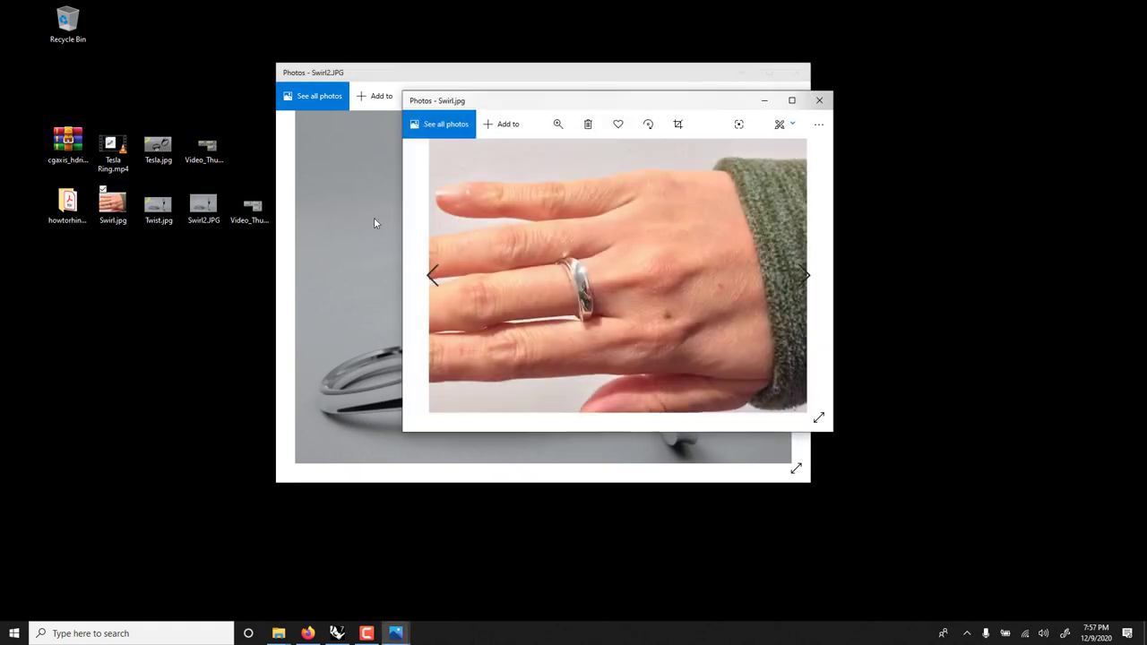
{"action": "left_click_drag", "start_coordinate": [475, 102], "coordinate": [309, 82]}
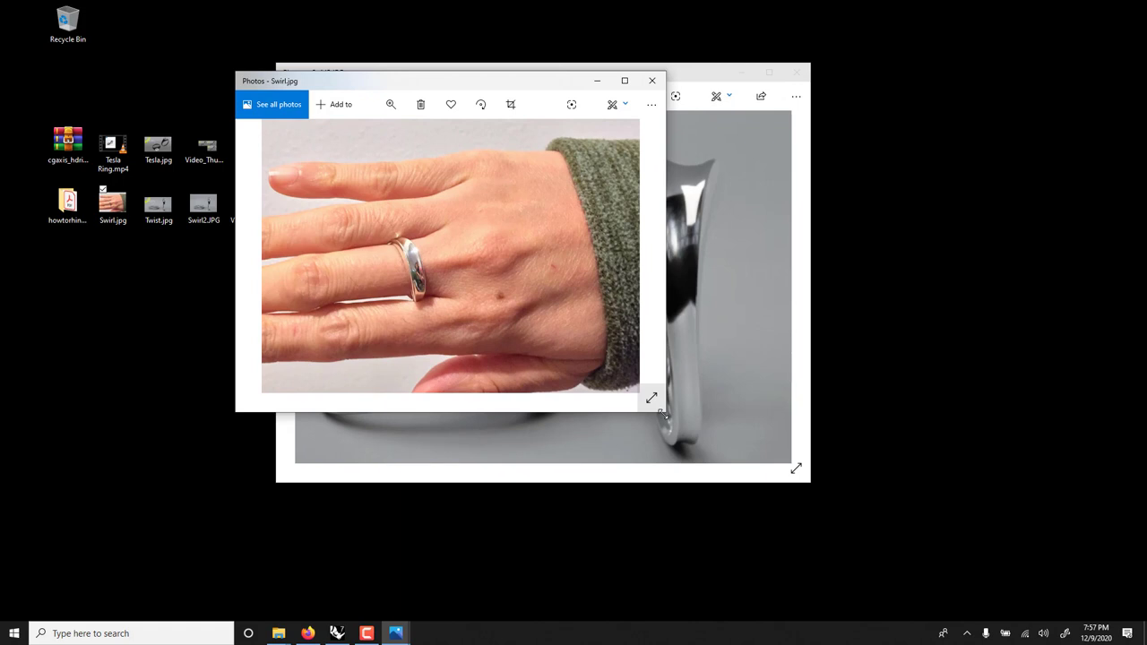
{"action": "left_click_drag", "start_coordinate": [663, 414], "coordinate": [879, 541]}
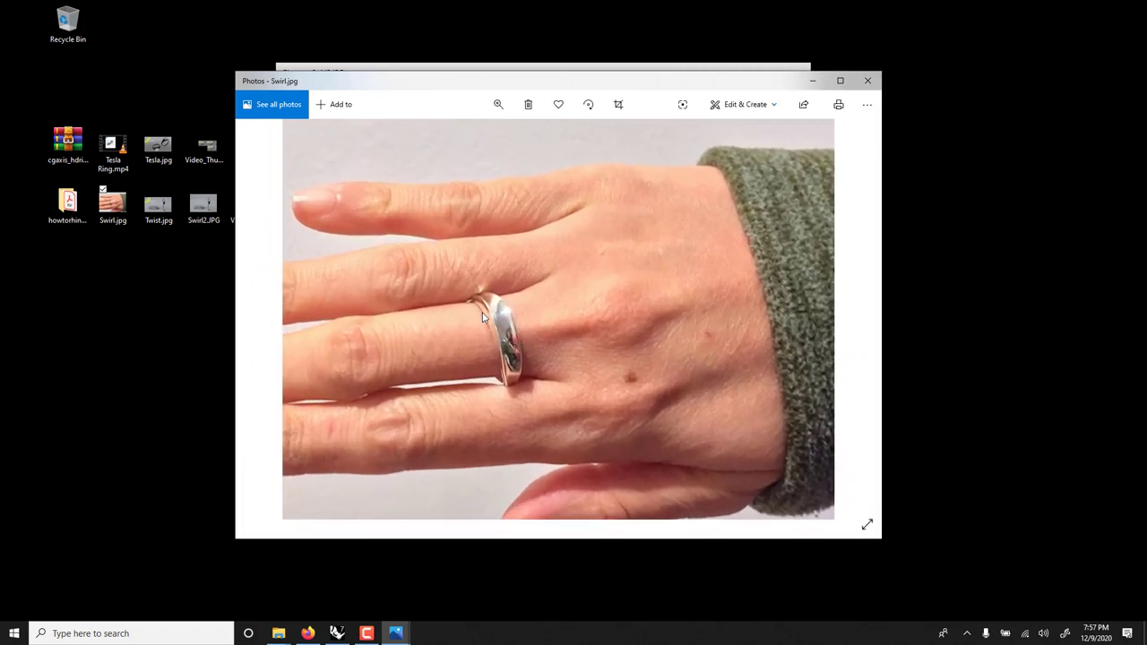
{"action": "left_click", "coordinate": [868, 81]}
{"action": "left_click", "coordinate": [798, 73]}
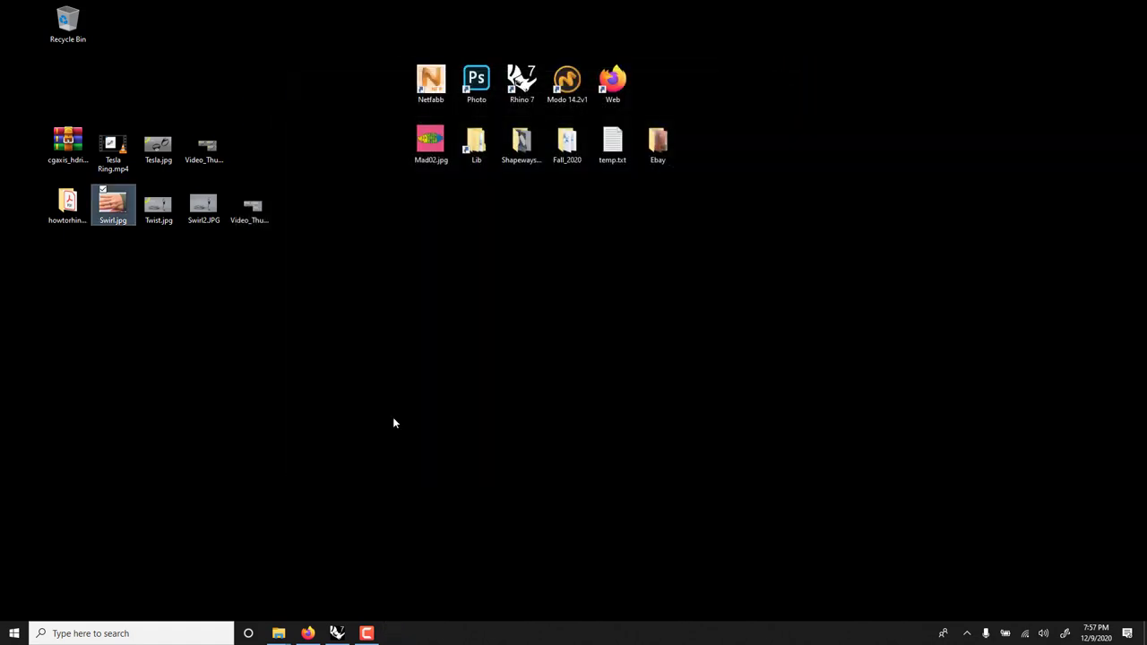
Switch to Firefox, open the Swirl ring listing in the Etsy shop, and examine its product photos and size options.
{"action": "left_click", "coordinate": [307, 633]}
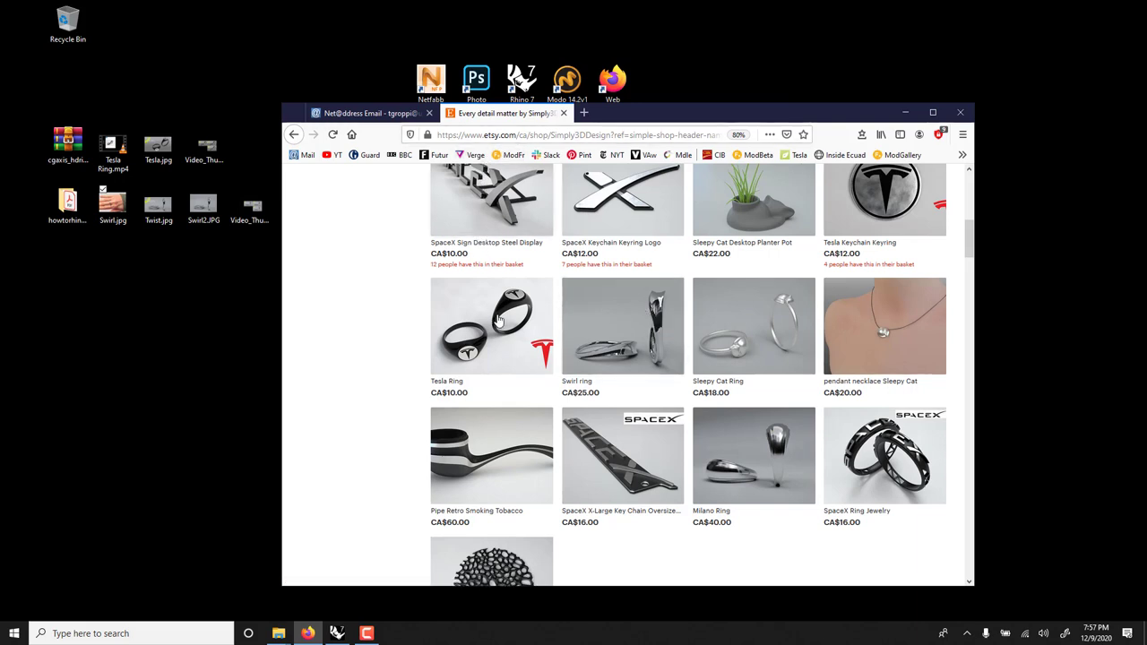
{"action": "left_click", "coordinate": [622, 325]}
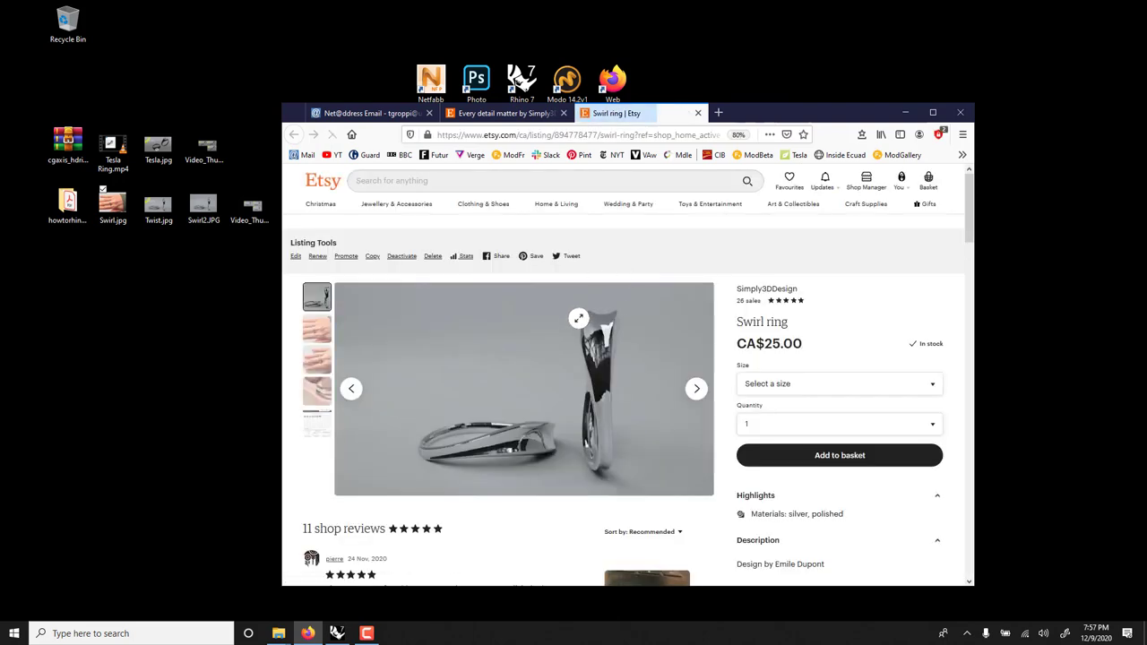
{"action": "left_click", "coordinate": [316, 329]}
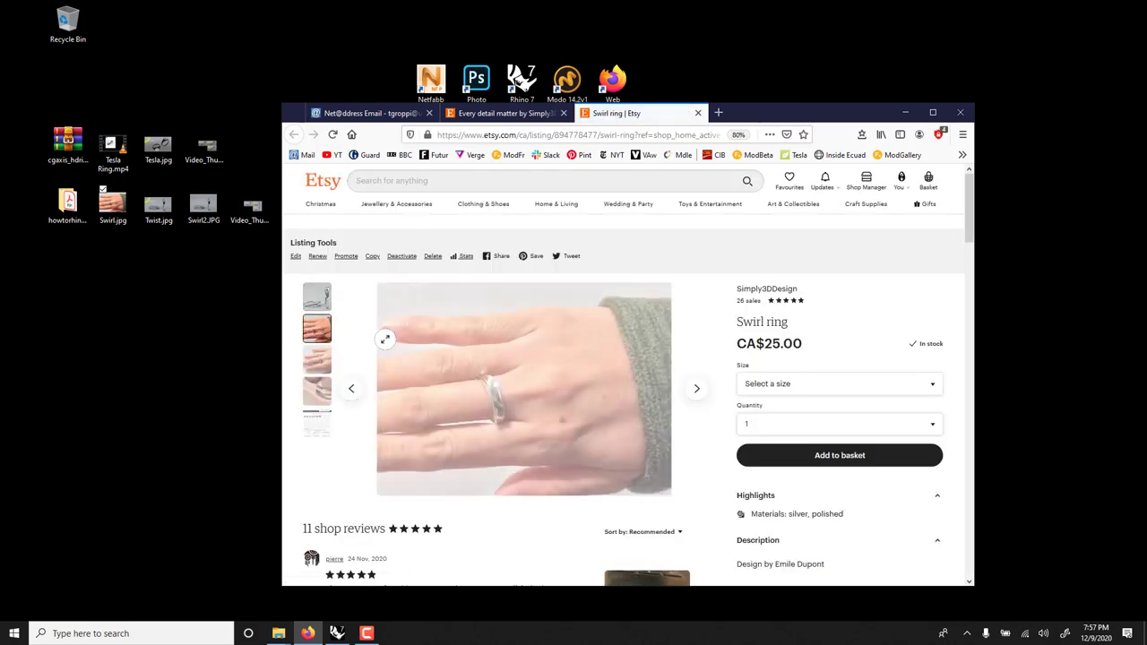
{"action": "left_click", "coordinate": [323, 299]}
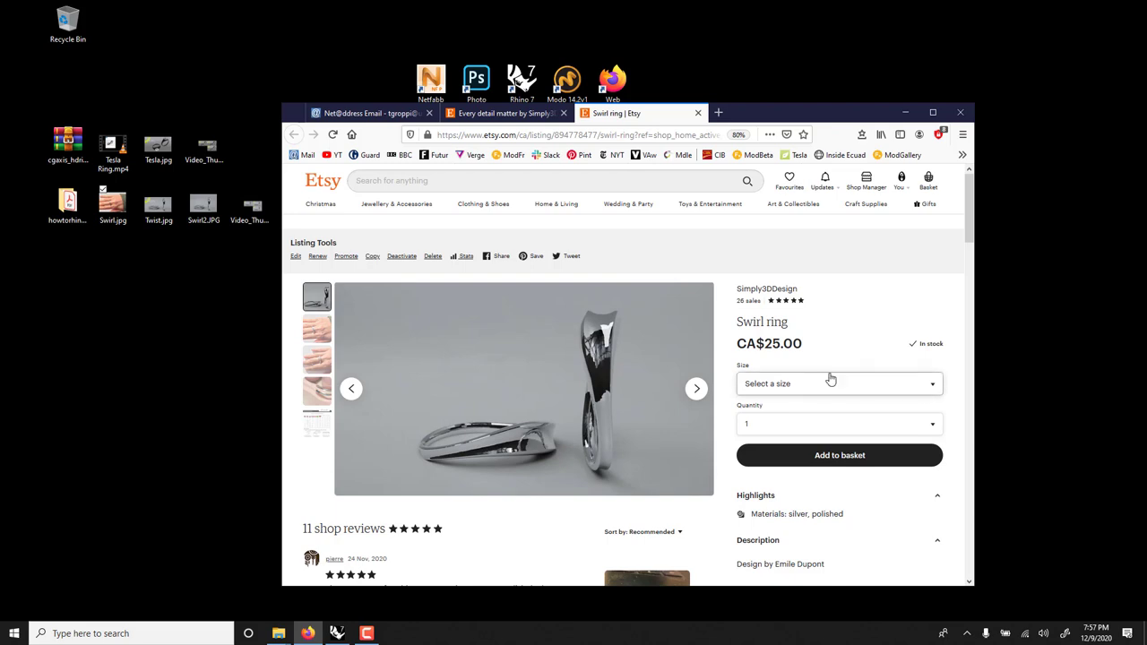
{"action": "left_click", "coordinate": [831, 380]}
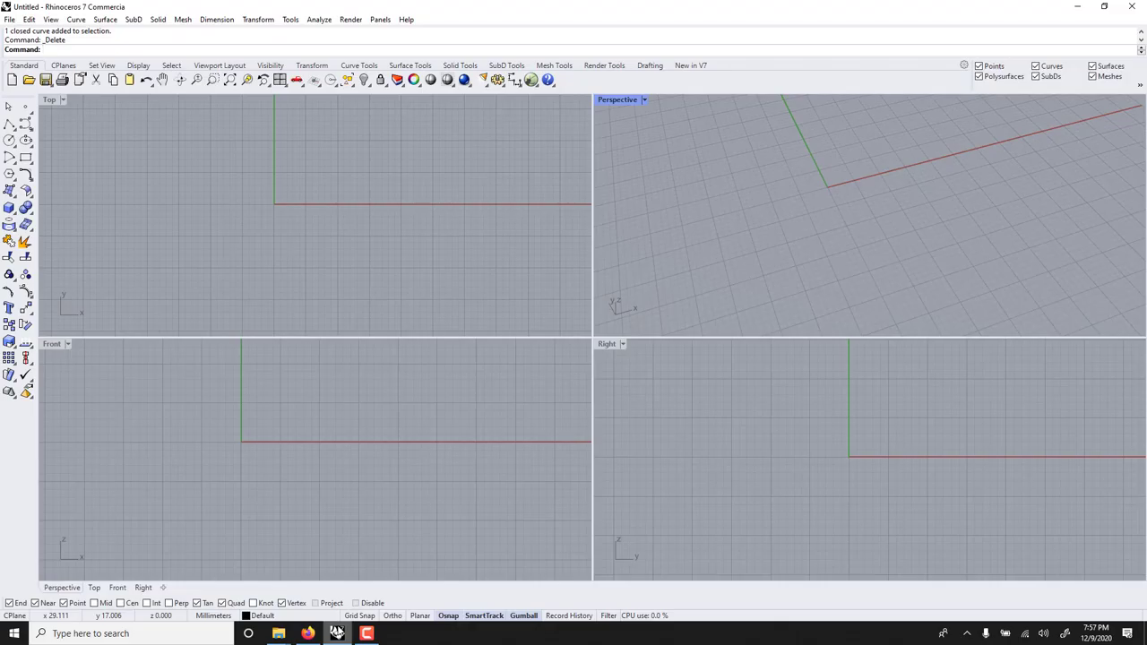
Switch to Rhino and draw a circle about 14.5 mm in diameter centred on the origin in the Front view.
{"action": "key", "text": "ctrl+m"}
{"action": "right_click_drag", "start_coordinate": [255, 356], "coordinate": [310, 372]}
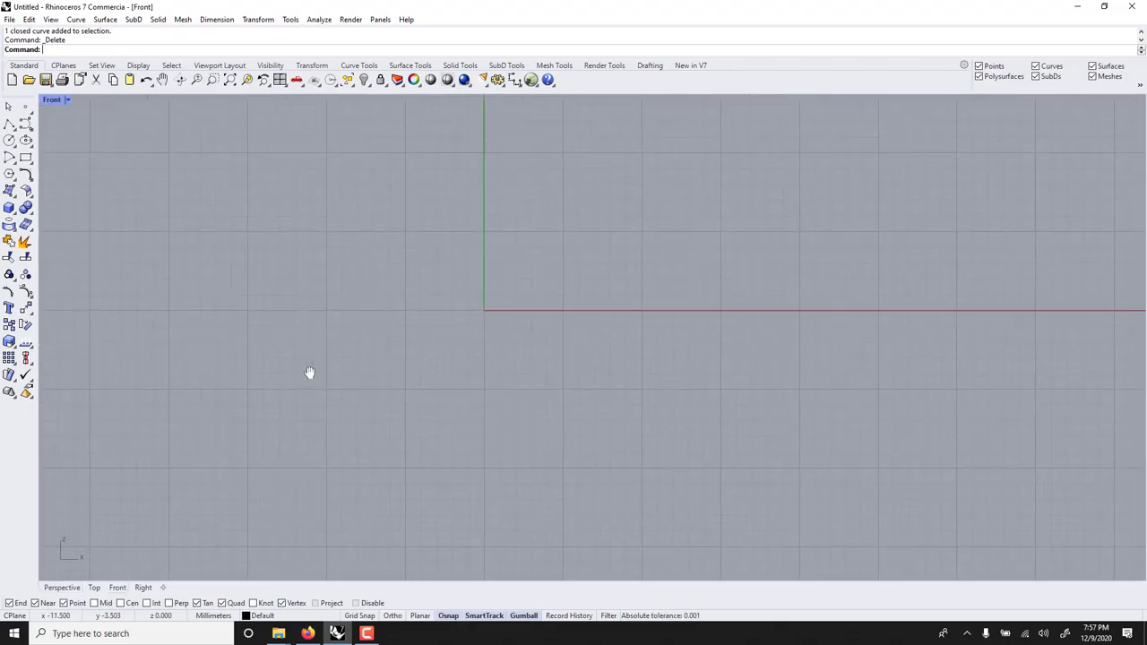
{"action": "key", "text": "Return"}
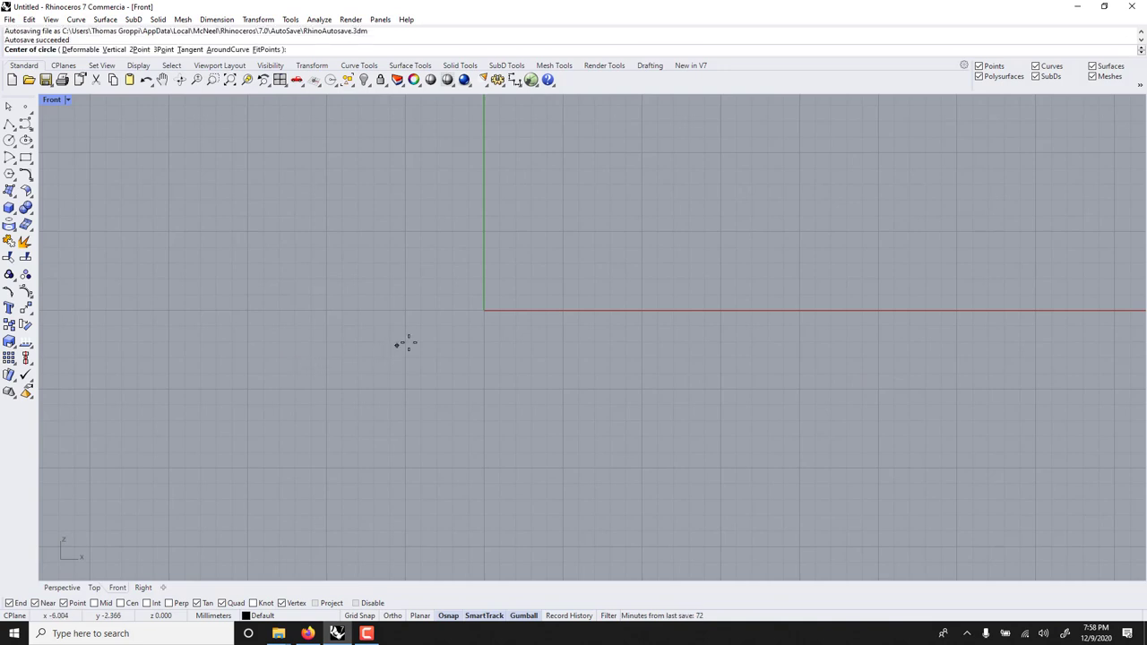
{"action": "left_click", "coordinate": [484, 310]}
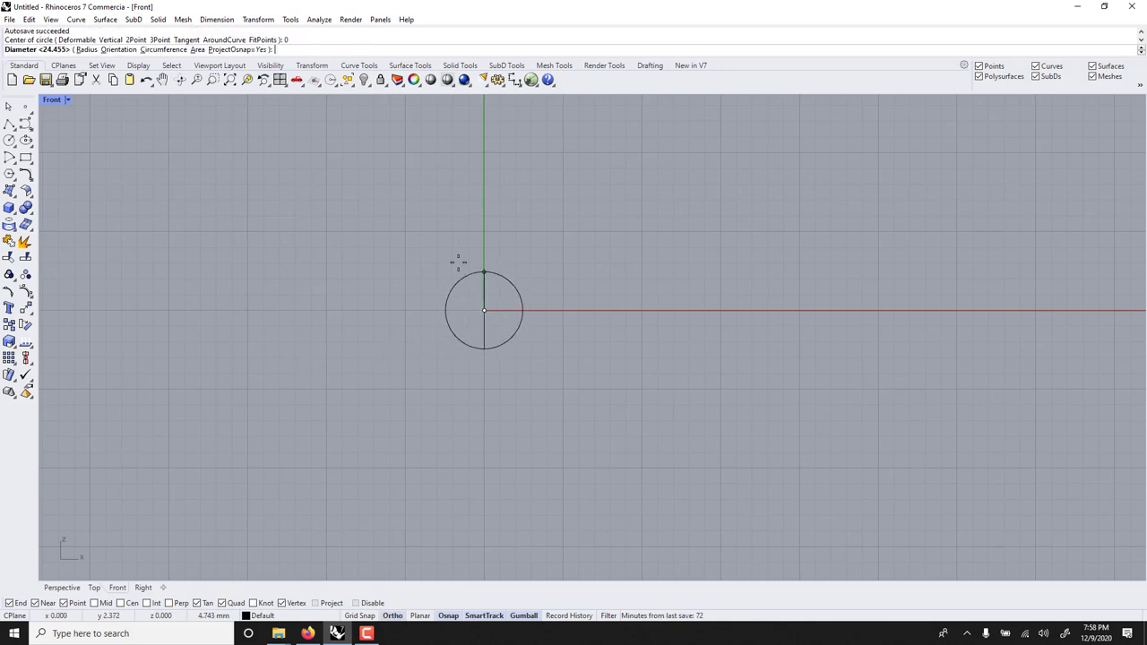
{"action": "left_click", "coordinate": [483, 197]}
{"action": "left_click", "coordinate": [483, 196]}
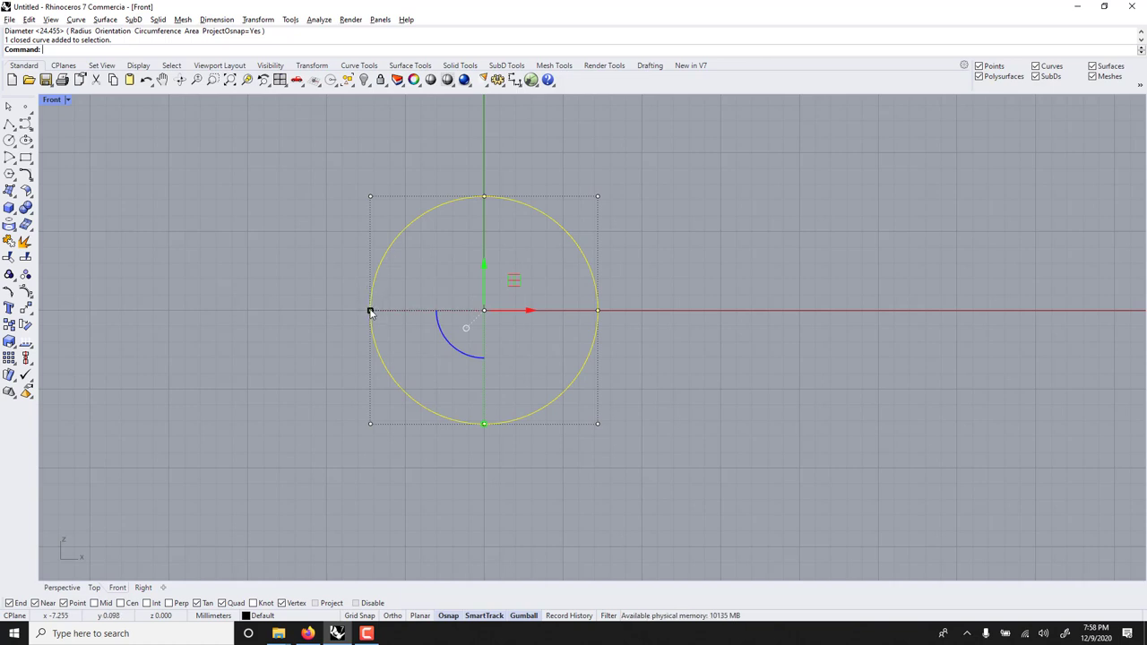
Make an enlarged copy of the circle around the original and shift the copy slightly upward.
{"action": "left_click_drag", "start_coordinate": [370, 311], "coordinate": [341, 310]}
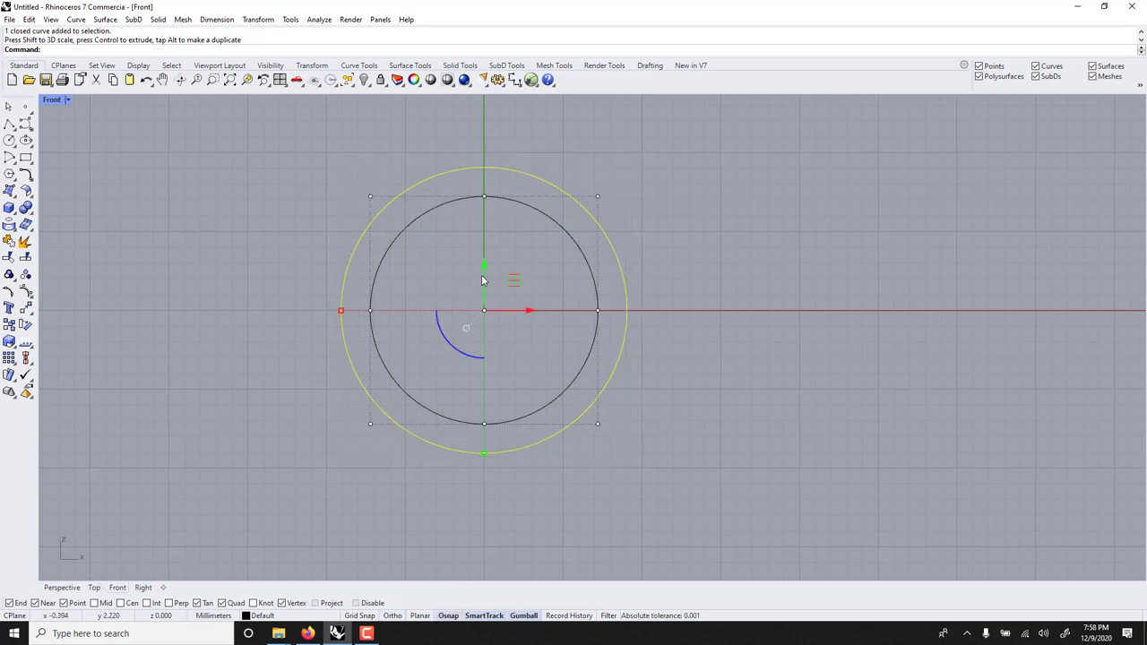
{"action": "left_click_drag", "start_coordinate": [482, 281], "coordinate": [483, 269]}
{"action": "left_click", "coordinate": [472, 184]}
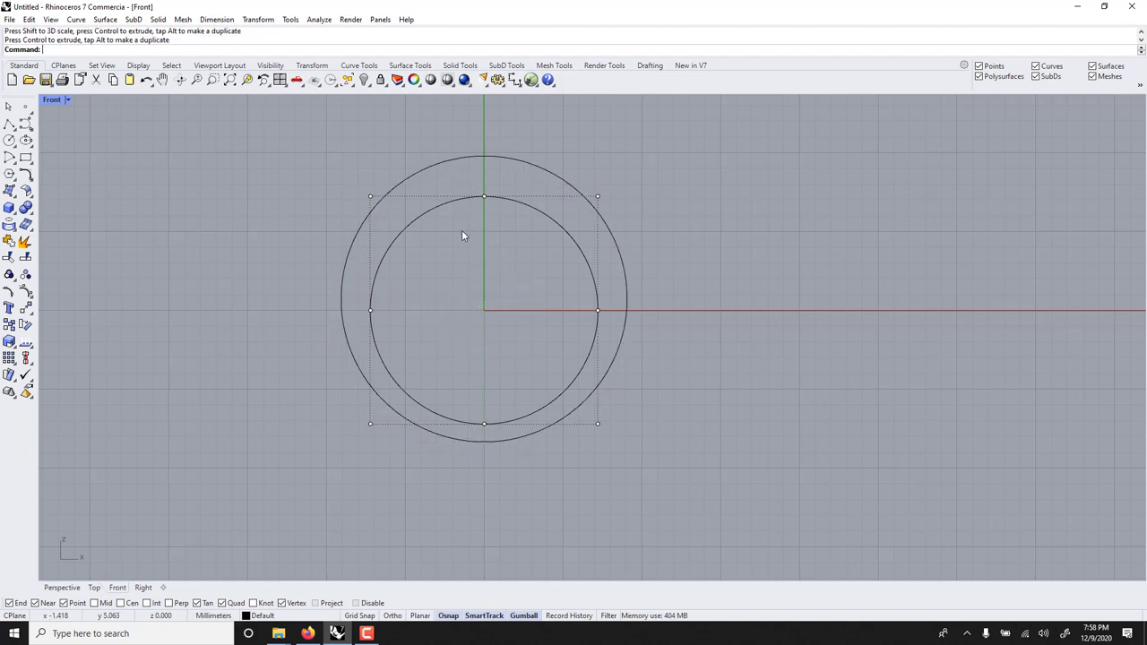
Draw a small ellipse in the Right view, wider than tall, centred on the outer circle's lowest quadrant point.
{"action": "scroll", "coordinate": [484, 434], "scroll_direction": "up", "scroll_amount": 3}
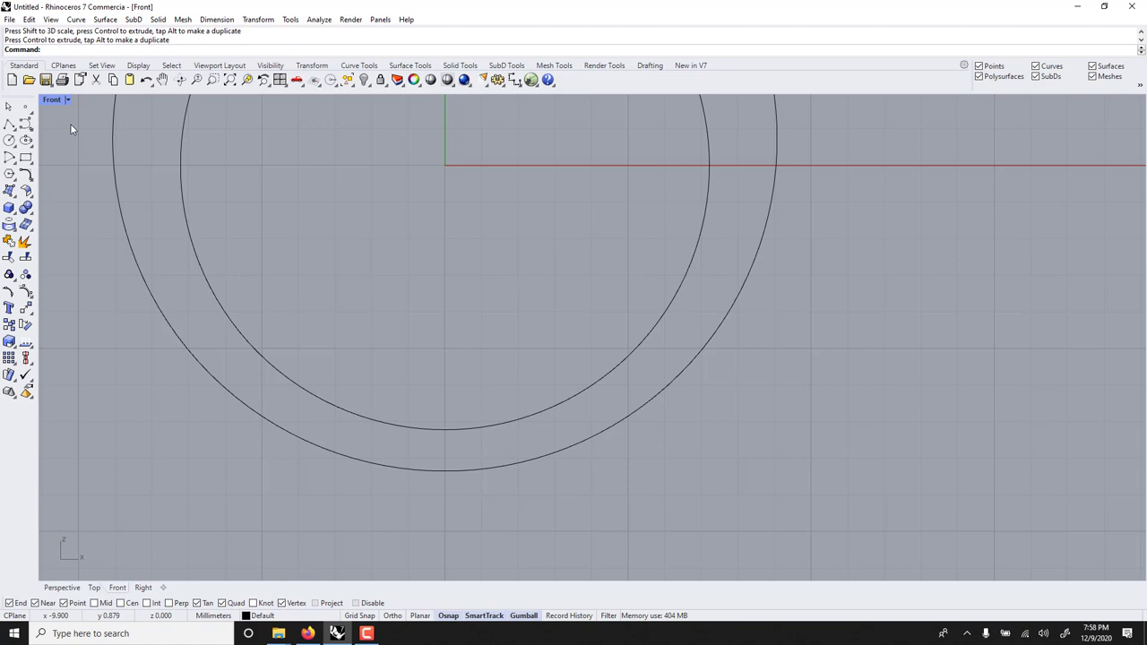
{"action": "double_click", "coordinate": [53, 100]}
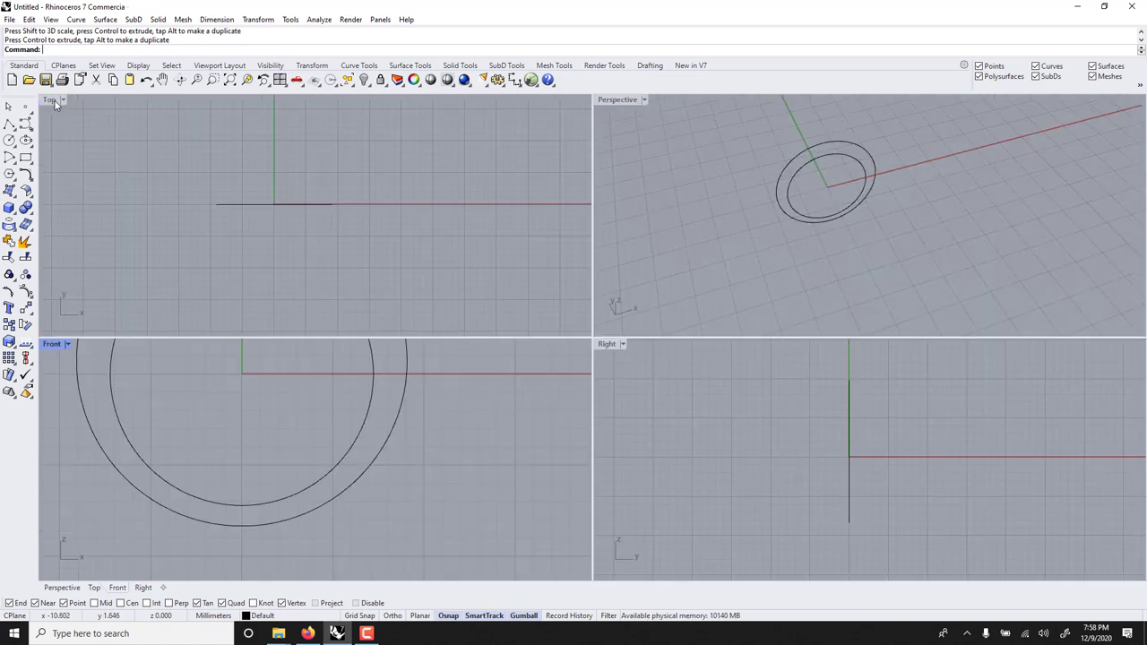
{"action": "double_click", "coordinate": [606, 344]}
{"action": "scroll", "coordinate": [594, 415], "scroll_direction": "up", "scroll_amount": 2}
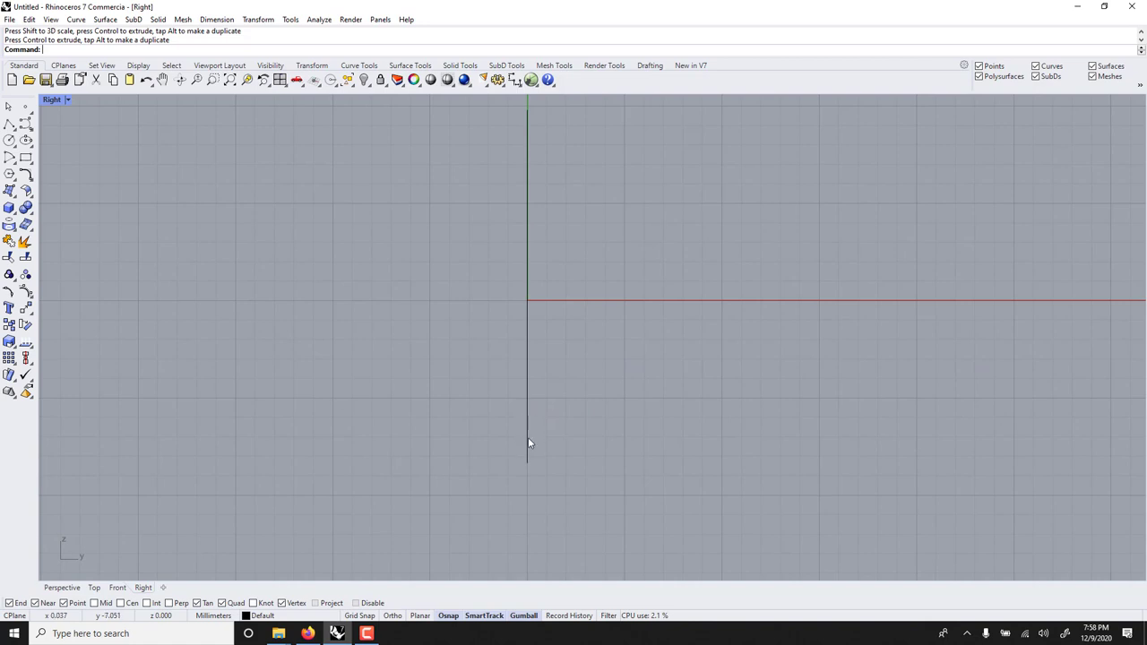
{"action": "scroll", "coordinate": [524, 452], "scroll_direction": "up", "scroll_amount": 1}
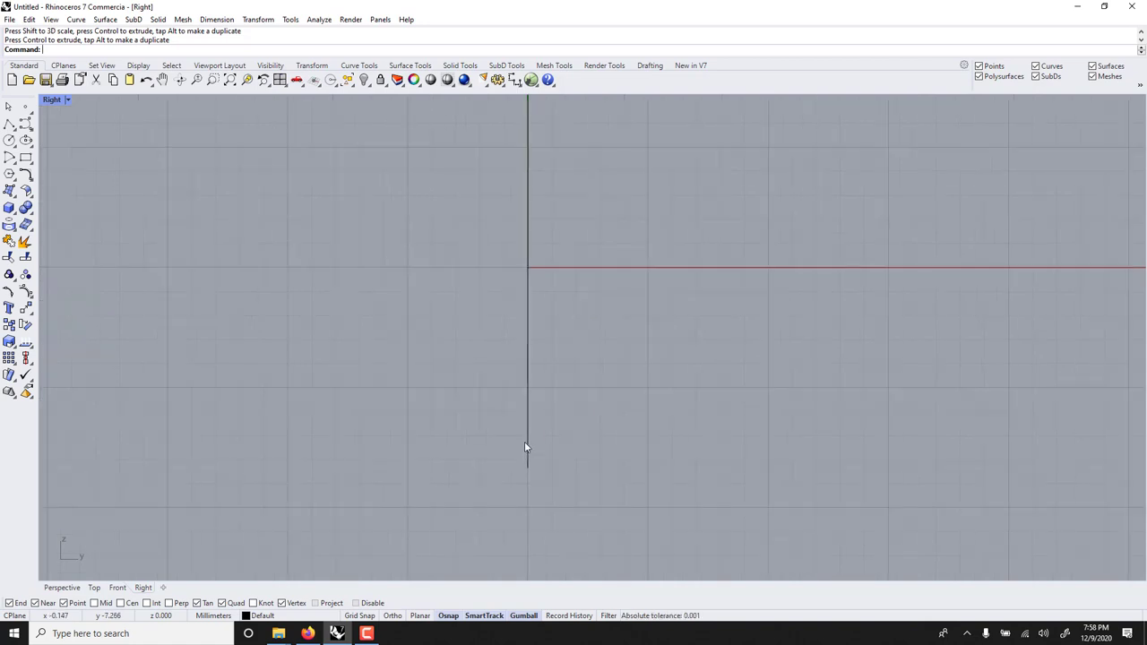
{"action": "left_click", "coordinate": [27, 141]}
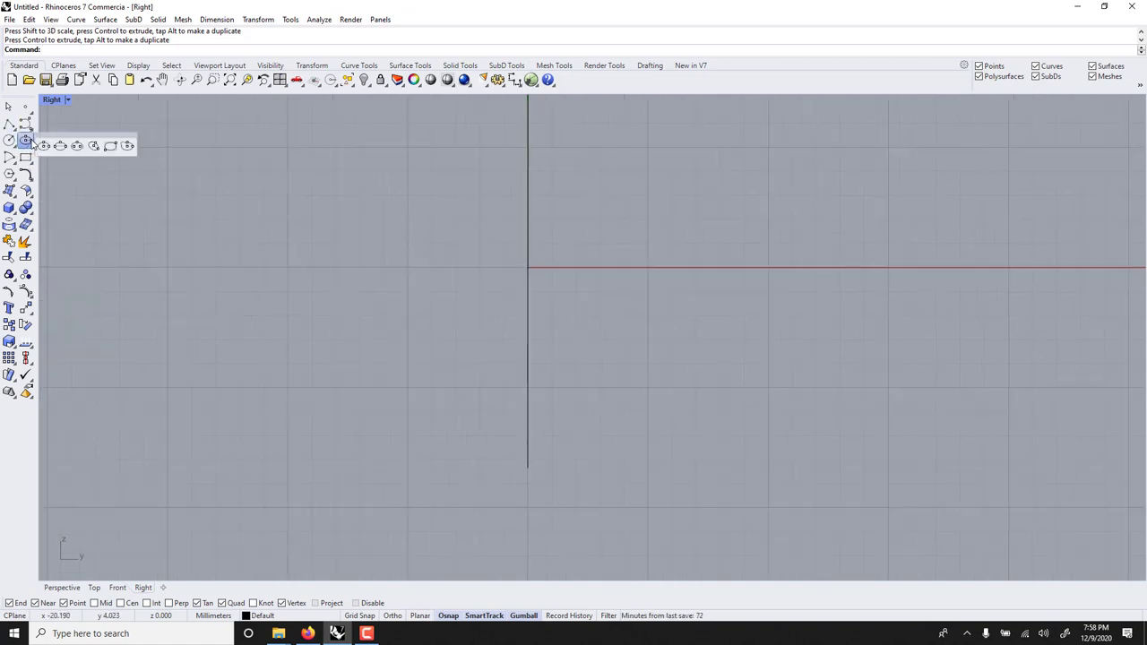
{"action": "left_click", "coordinate": [43, 145]}
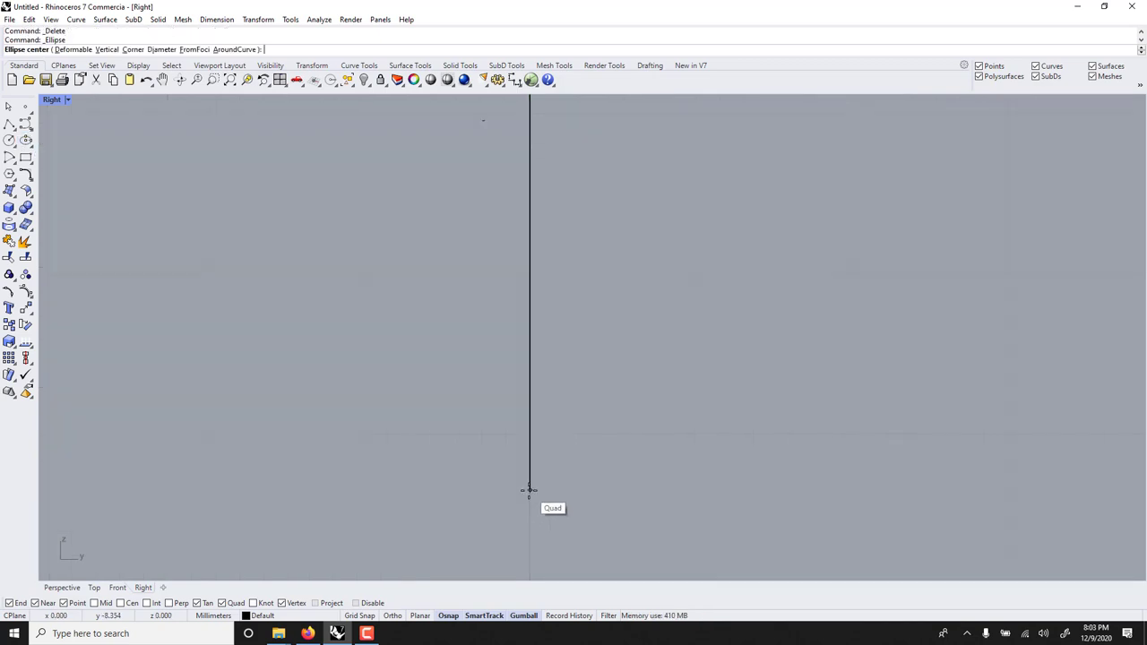
{"action": "left_click", "coordinate": [528, 489]}
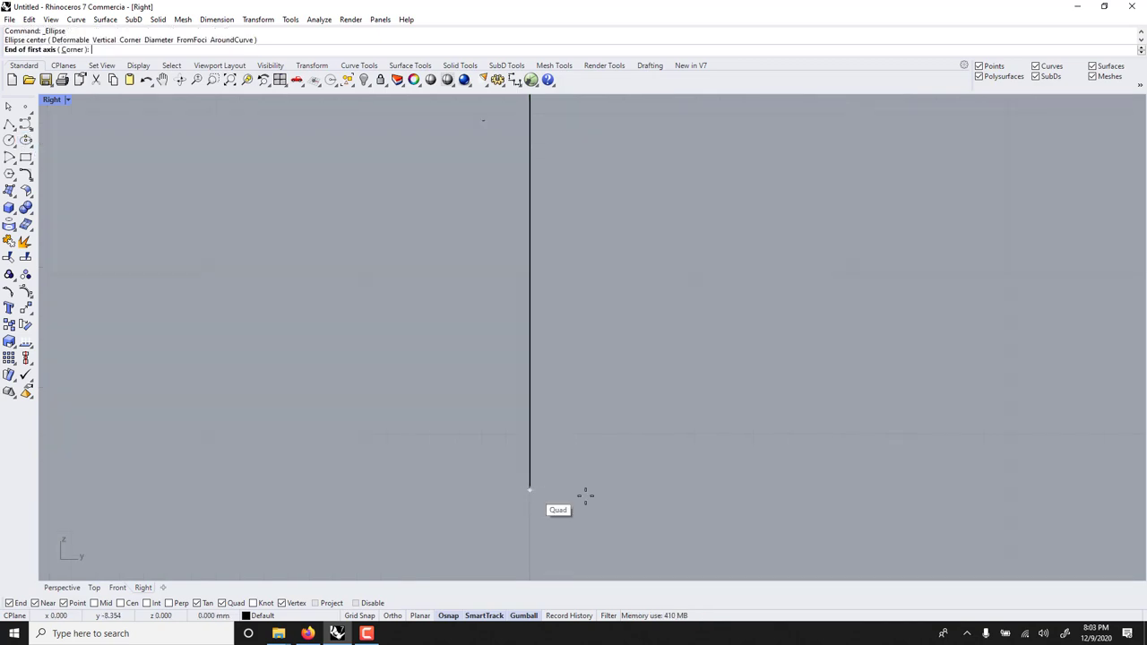
{"action": "left_click", "coordinate": [607, 491]}
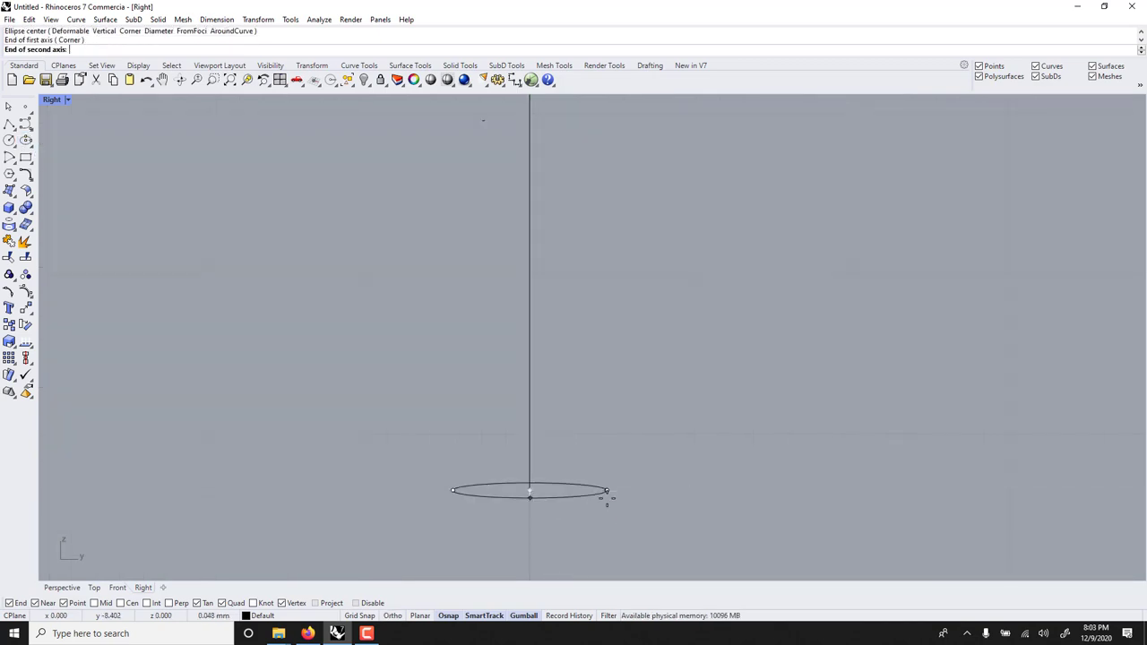
{"action": "left_click", "coordinate": [569, 427]}
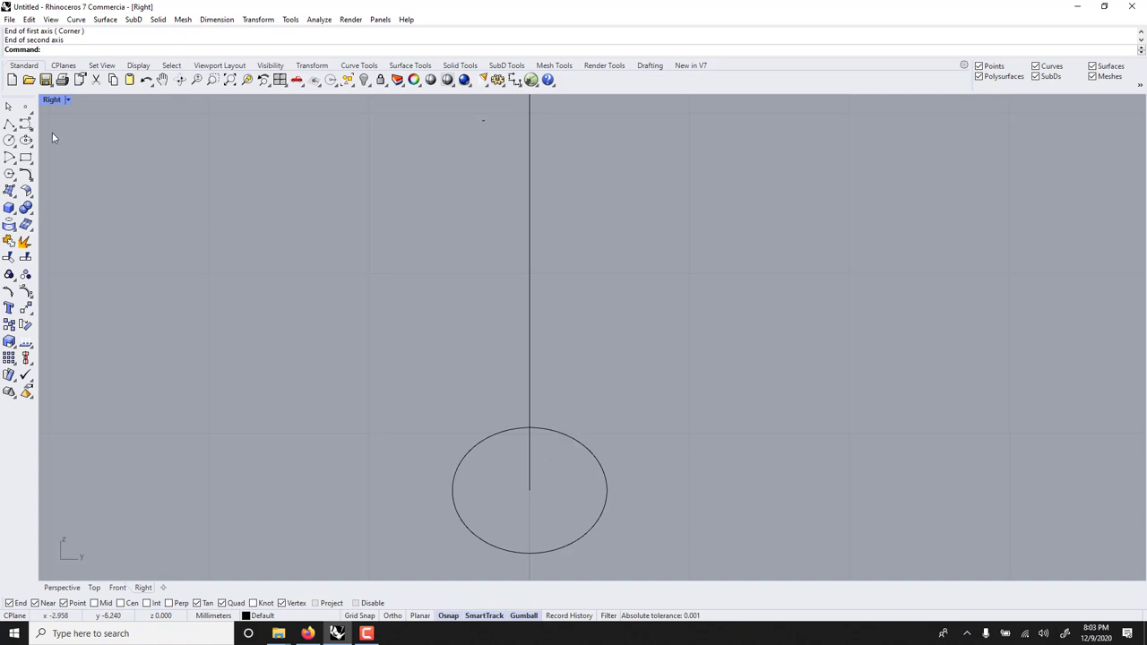
Enlarge the ellipse and move it upward so it fits between the bottoms of the two circles.
{"action": "double_click", "coordinate": [51, 100]}
{"action": "left_click", "coordinate": [829, 255]}
{"action": "left_click_drag", "start_coordinate": [817, 229], "coordinate": [852, 230]}
{"action": "right_click_drag", "start_coordinate": [864, 207], "coordinate": [864, 183]}
{"action": "left_click_drag", "start_coordinate": [820, 158], "coordinate": [821, 153]}
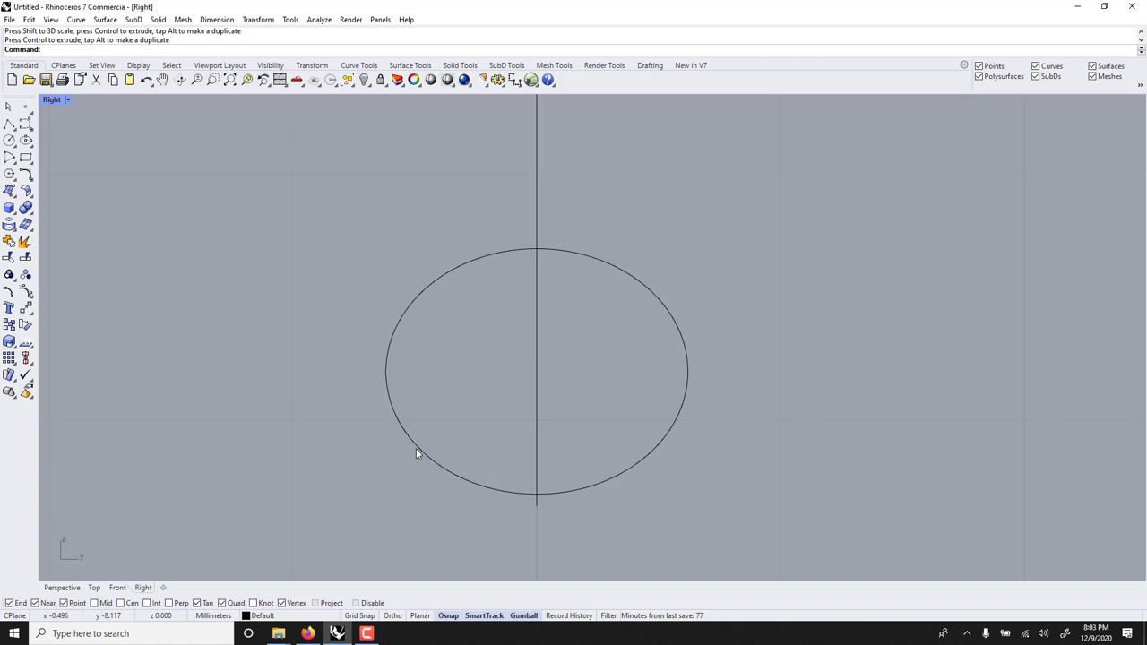
Draw a horizontal line about 1.4 mm long across the lower part of the ellipse in the Right view.
{"action": "left_click", "coordinate": [9, 122]}
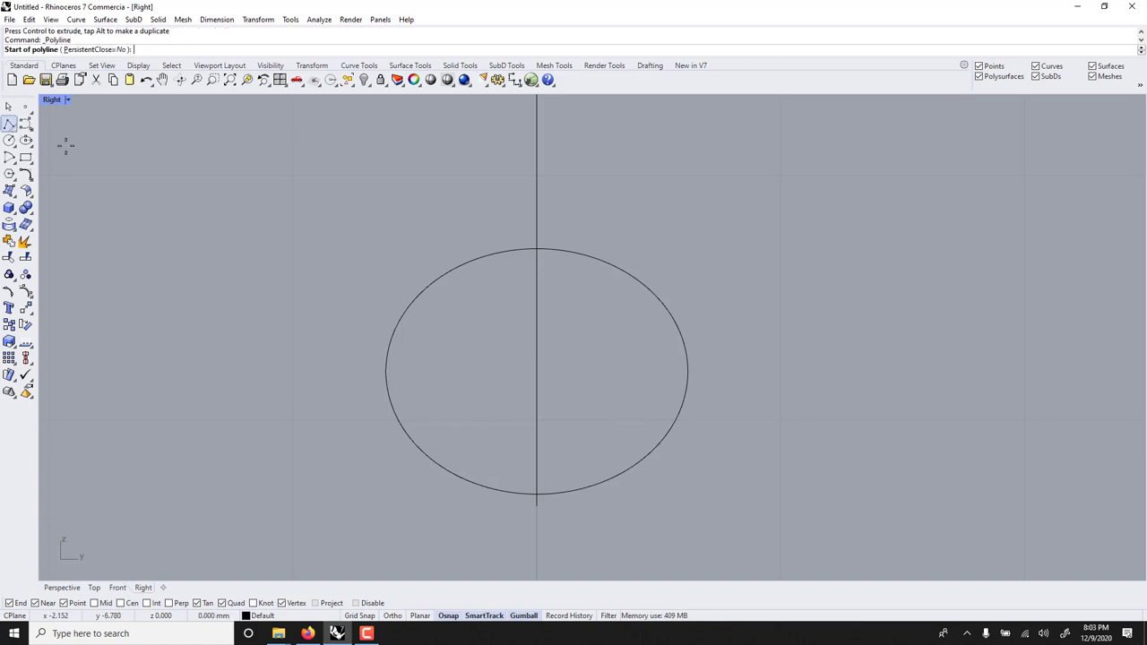
{"action": "left_click", "coordinate": [373, 433]}
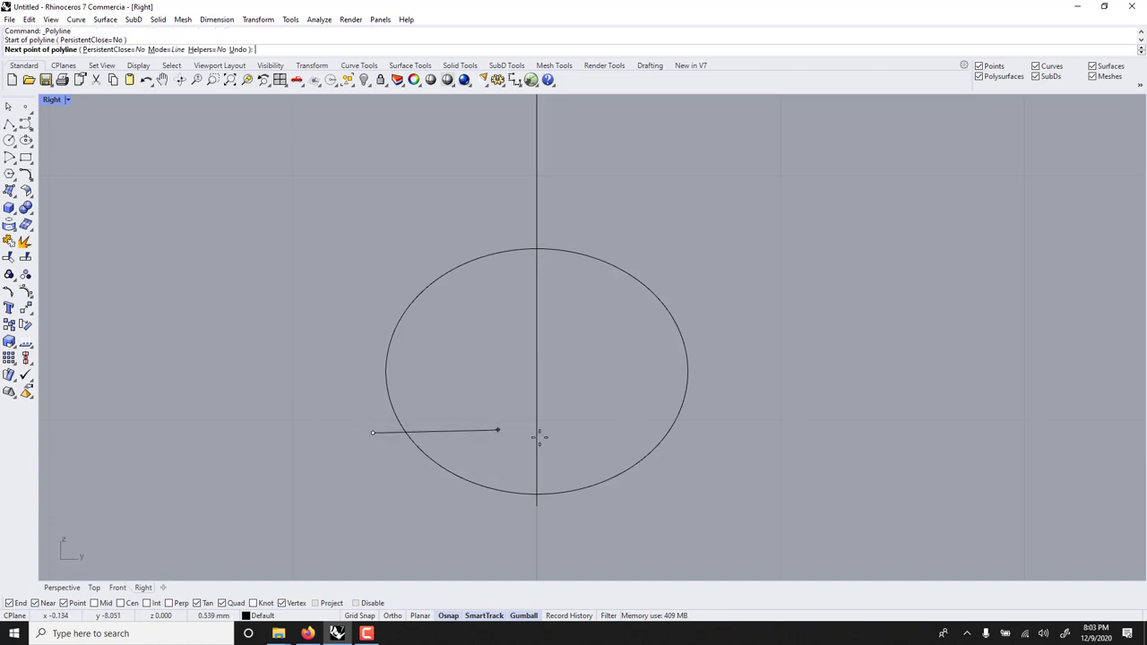
{"action": "left_click", "coordinate": [716, 461], "text": "shift"}
{"action": "key", "text": "Return"}
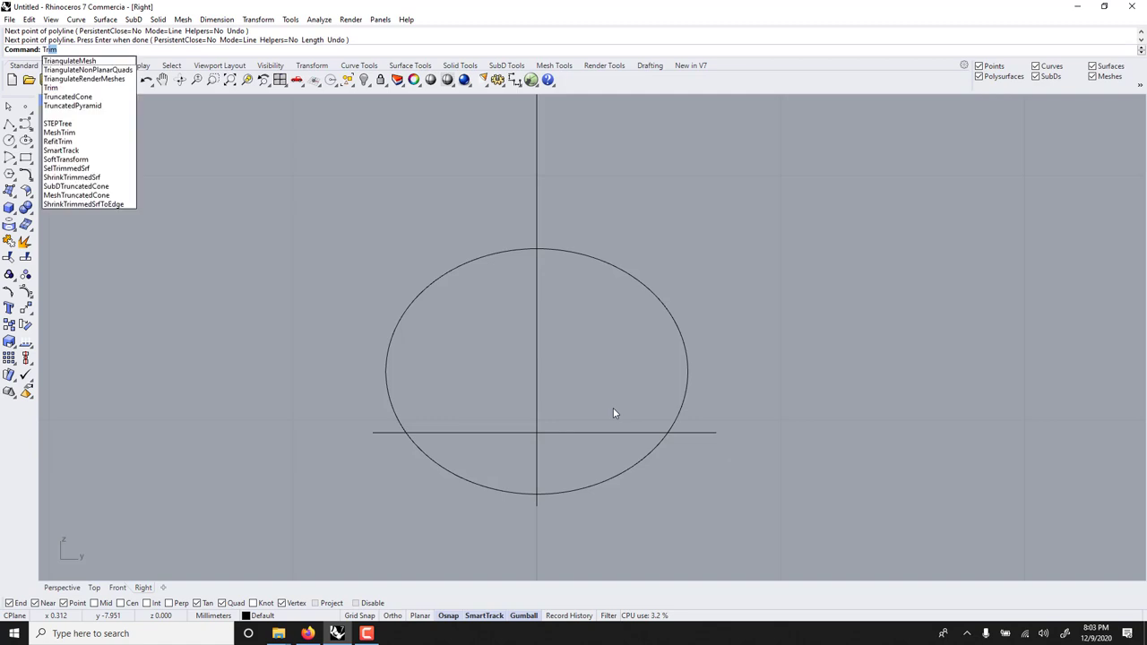
Trim away the part of the ellipse below the horizontal line and delete the line.
{"action": "key", "text": "Return"}
{"action": "left_click", "coordinate": [474, 434]}
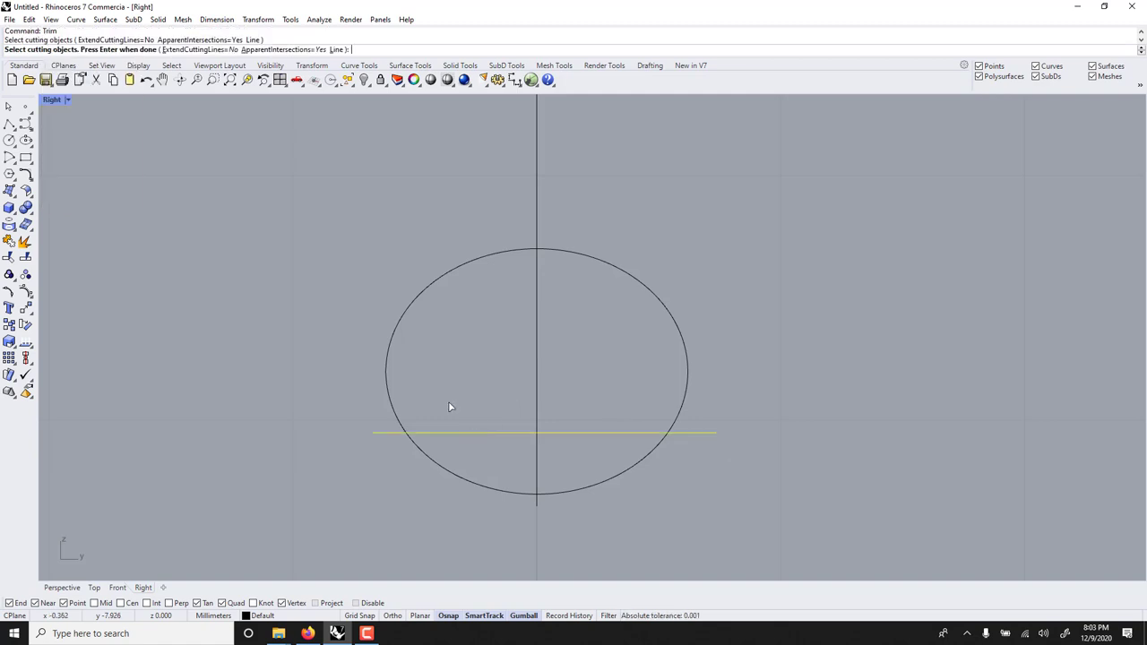
{"action": "key", "text": "Return"}
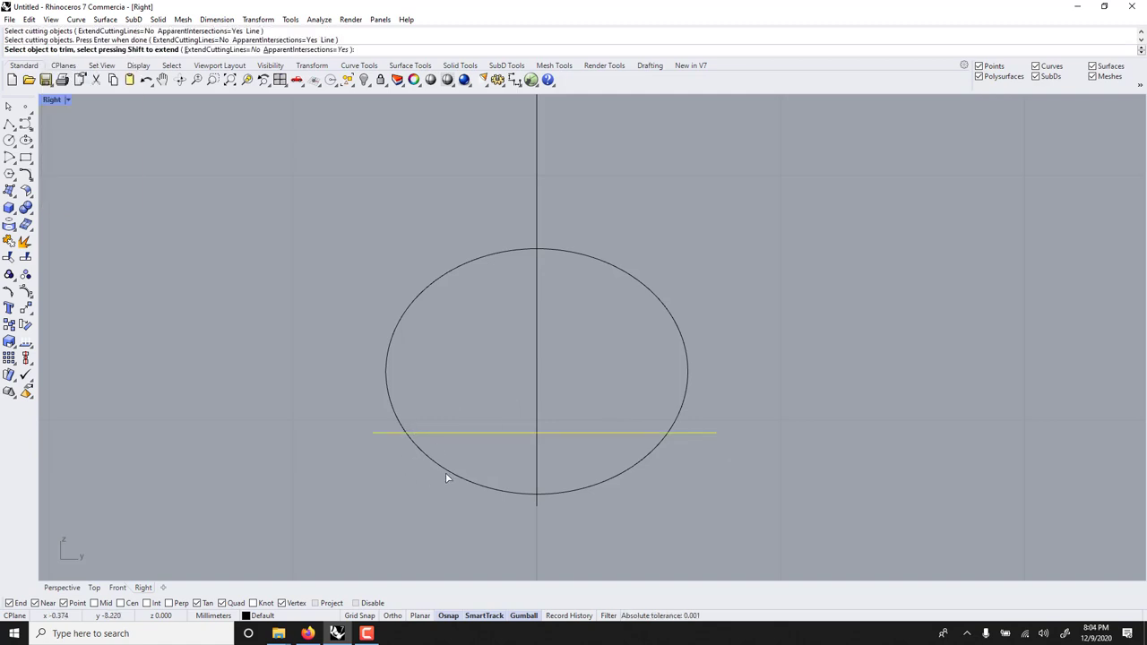
{"action": "left_click", "coordinate": [445, 478]}
{"action": "key", "text": "Return"}
{"action": "left_click", "coordinate": [448, 436]}
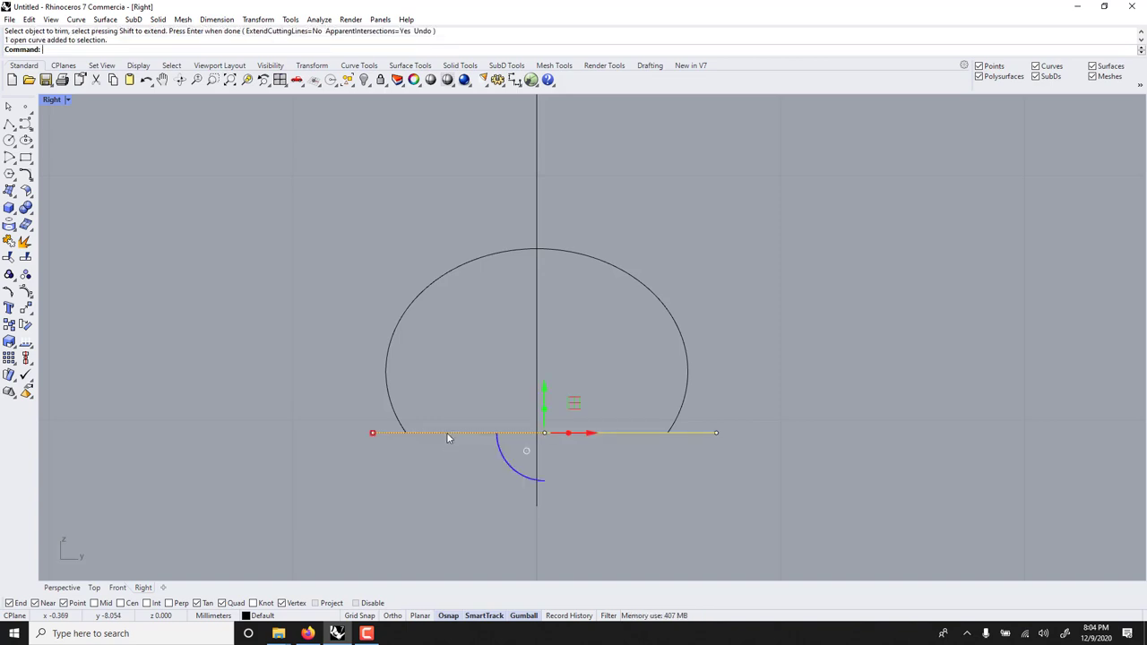
{"action": "key", "text": "Delete"}
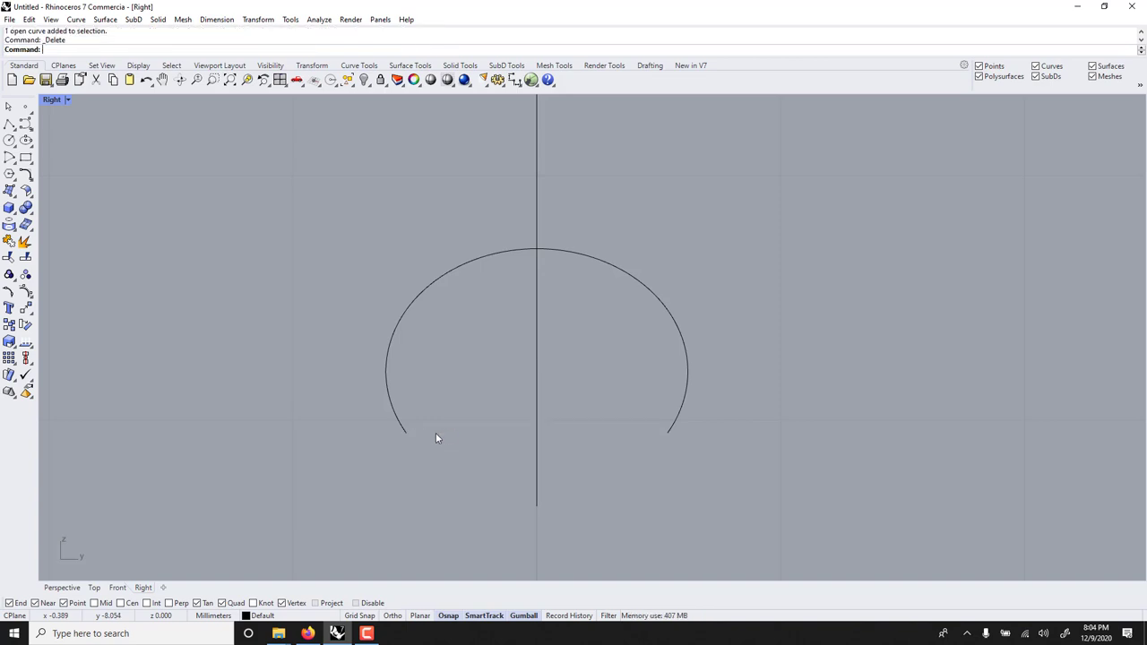
Draw an arc by start point, end point and through point between the two open ends of the trimmed ellipse, bulging upward.
{"action": "type", "text": "Arc"}
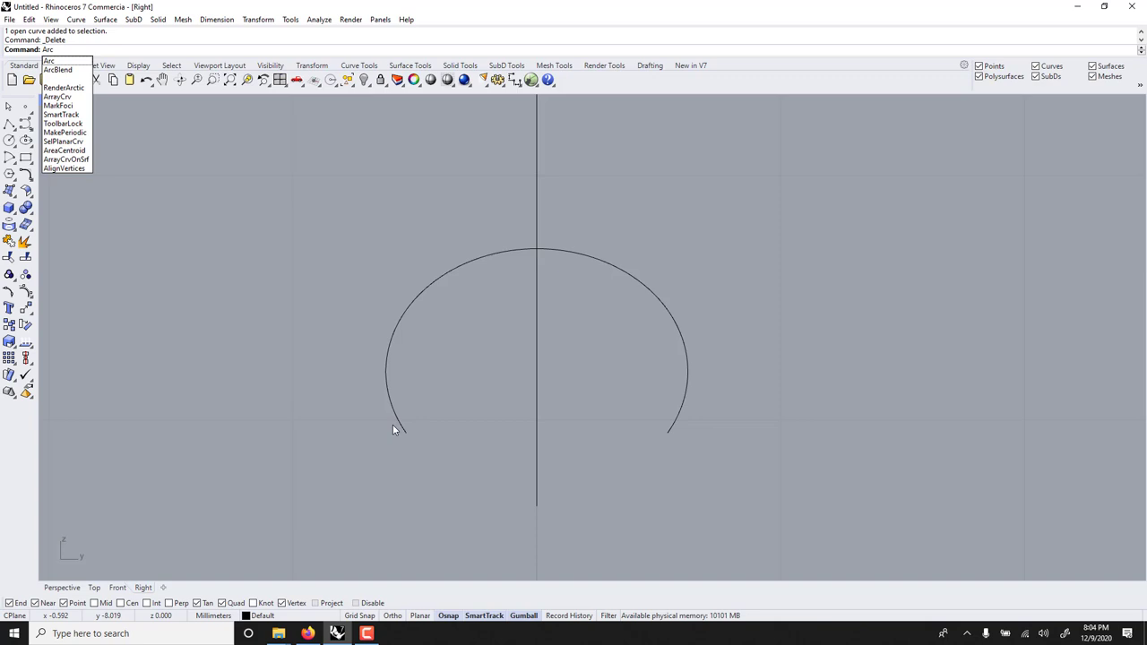
{"action": "key", "text": "Return"}
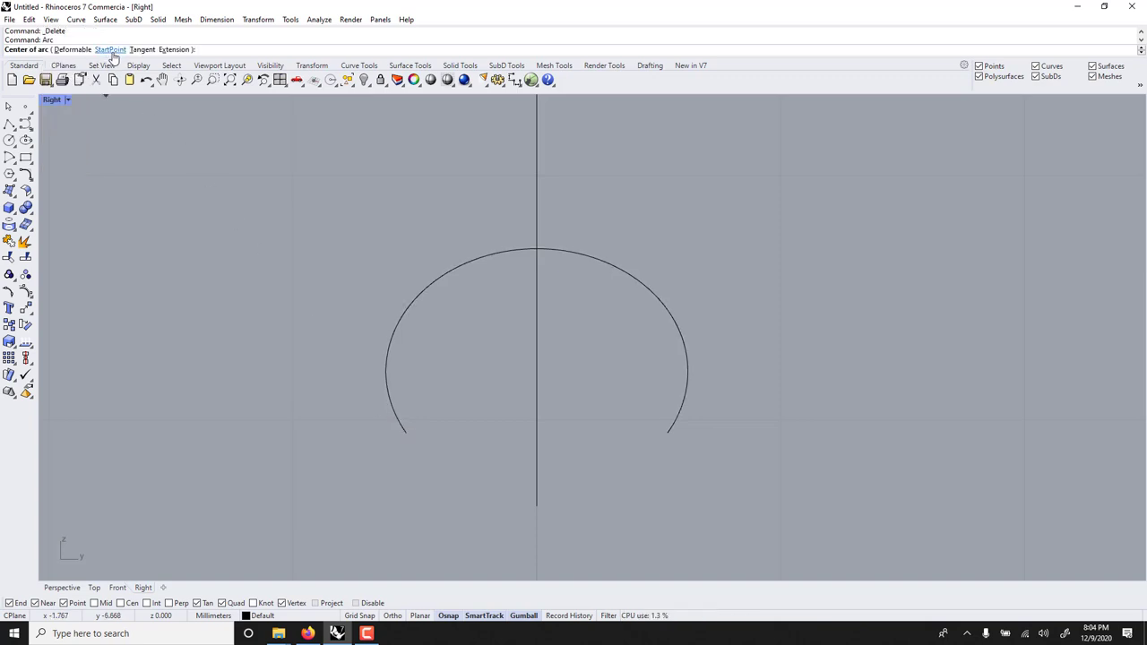
{"action": "left_click", "coordinate": [111, 49]}
{"action": "left_click", "coordinate": [406, 432]}
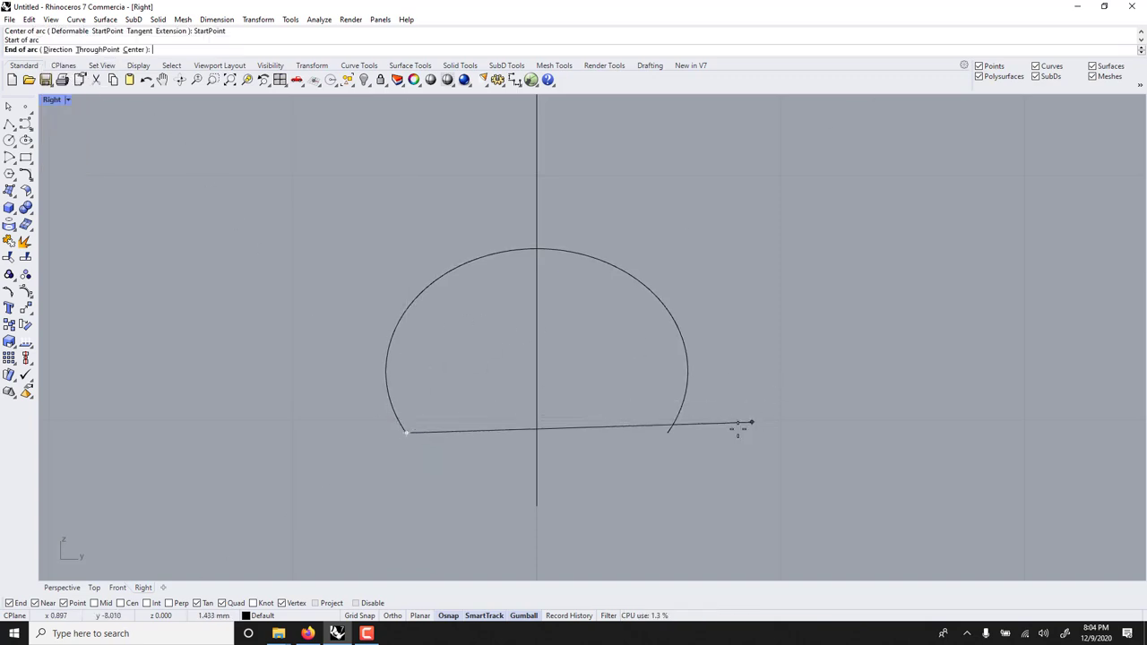
{"action": "left_click", "coordinate": [670, 435]}
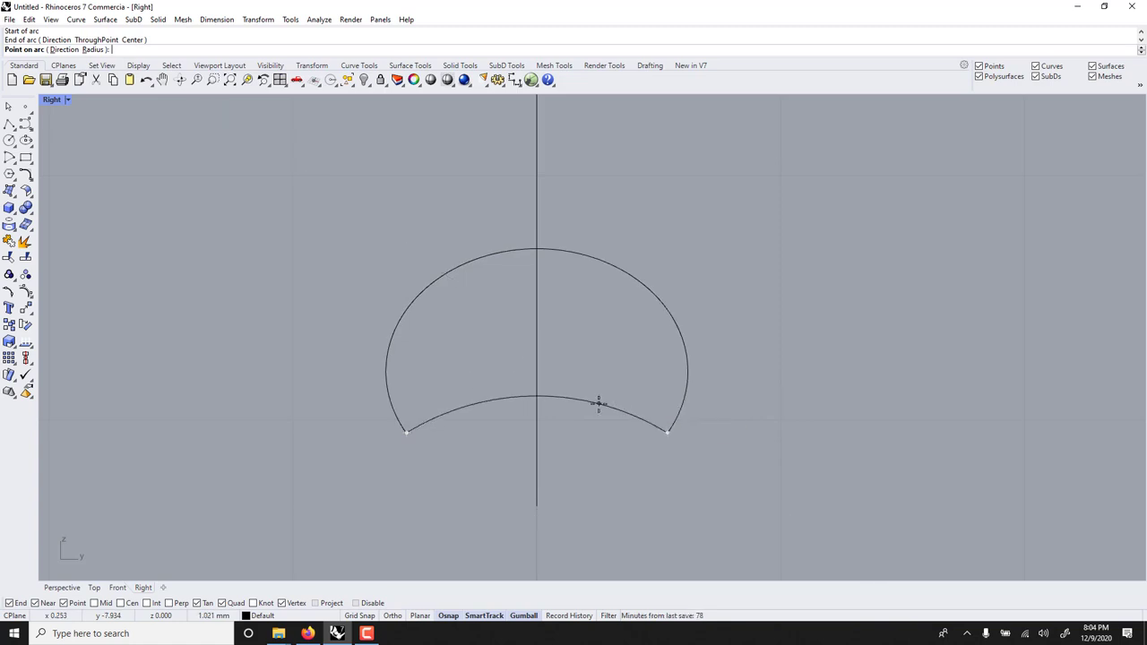
{"action": "left_click", "coordinate": [599, 404]}
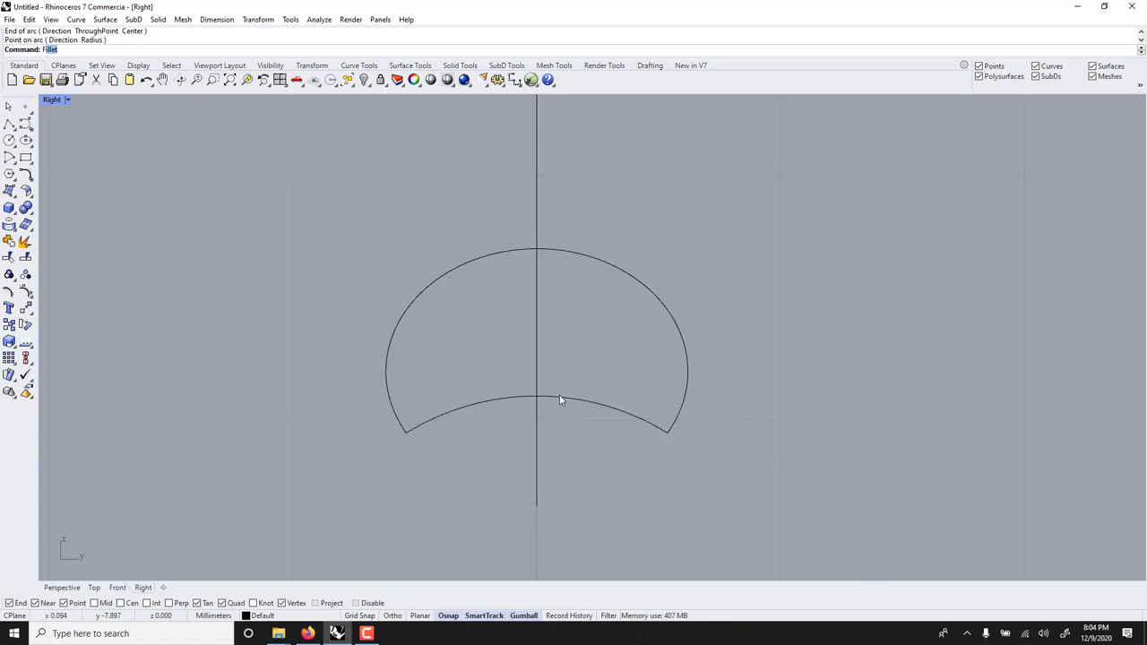
Fillet both lower corners between the arc and the ellipse with a radius of 0.1 mm.
{"action": "key", "text": "Return"}
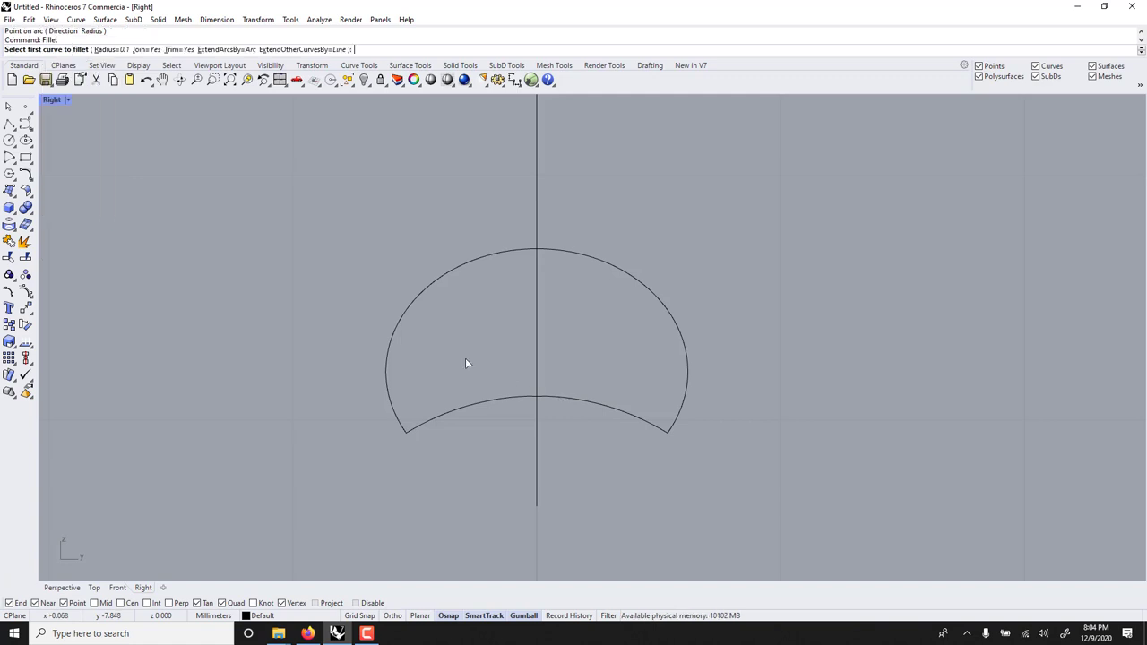
{"action": "left_click", "coordinate": [108, 49]}
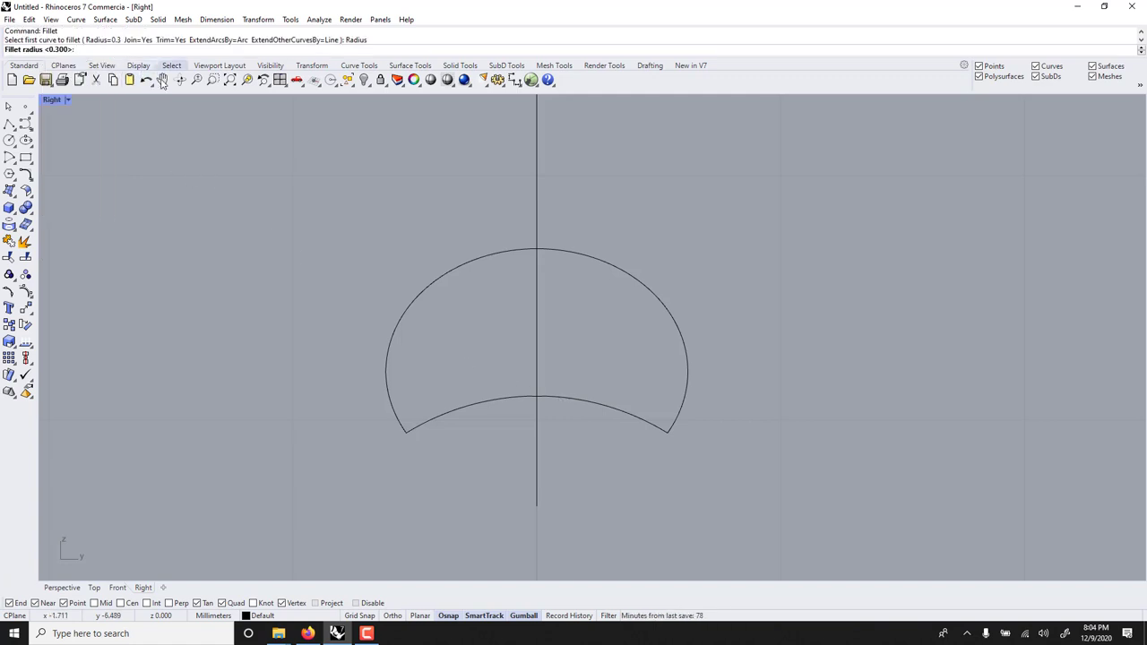
{"action": "type", "text": "0.1"}
{"action": "key", "text": "Return"}
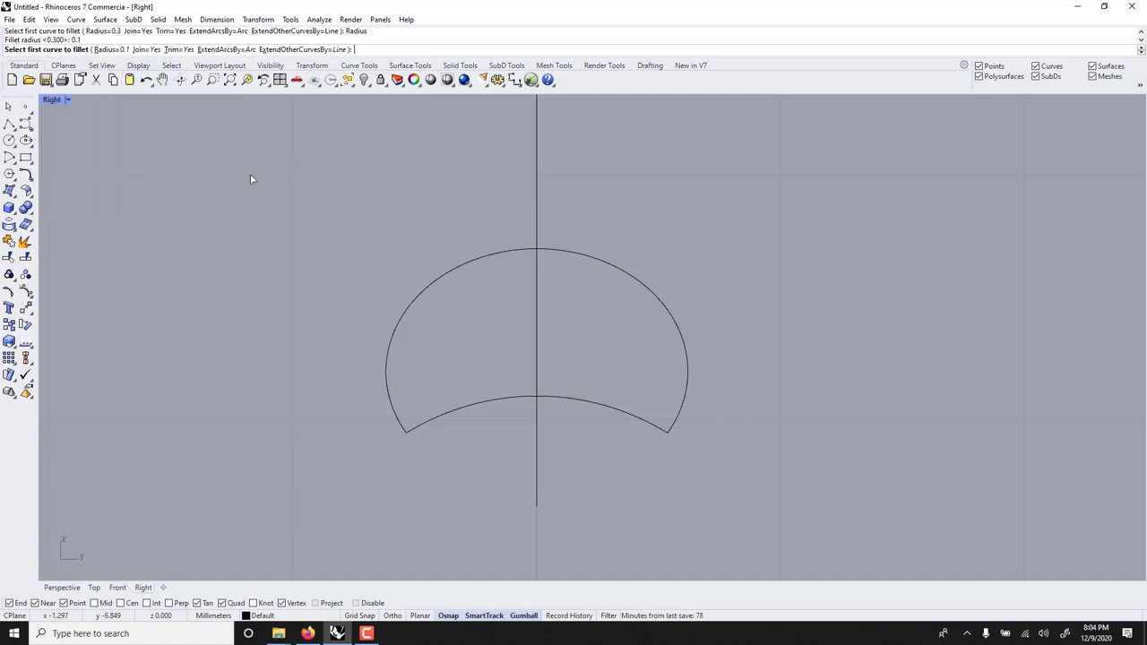
{"action": "left_click", "coordinate": [419, 422]}
{"action": "left_click", "coordinate": [398, 420]}
{"action": "key", "text": "Return"}
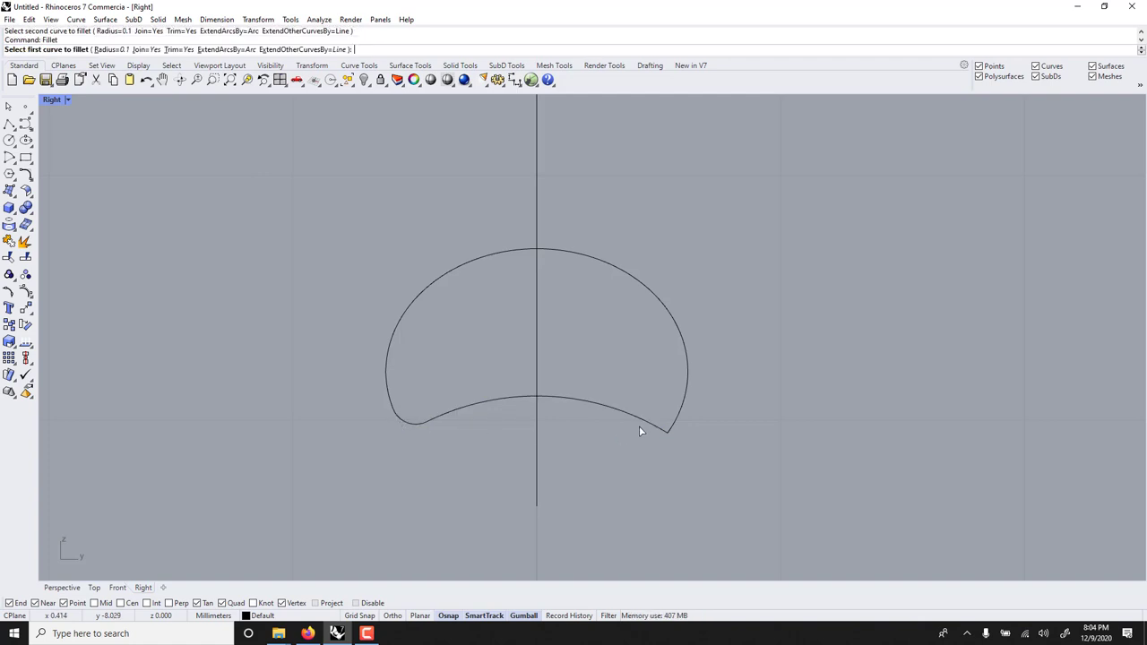
{"action": "left_click", "coordinate": [642, 429]}
{"action": "left_click", "coordinate": [675, 424]}
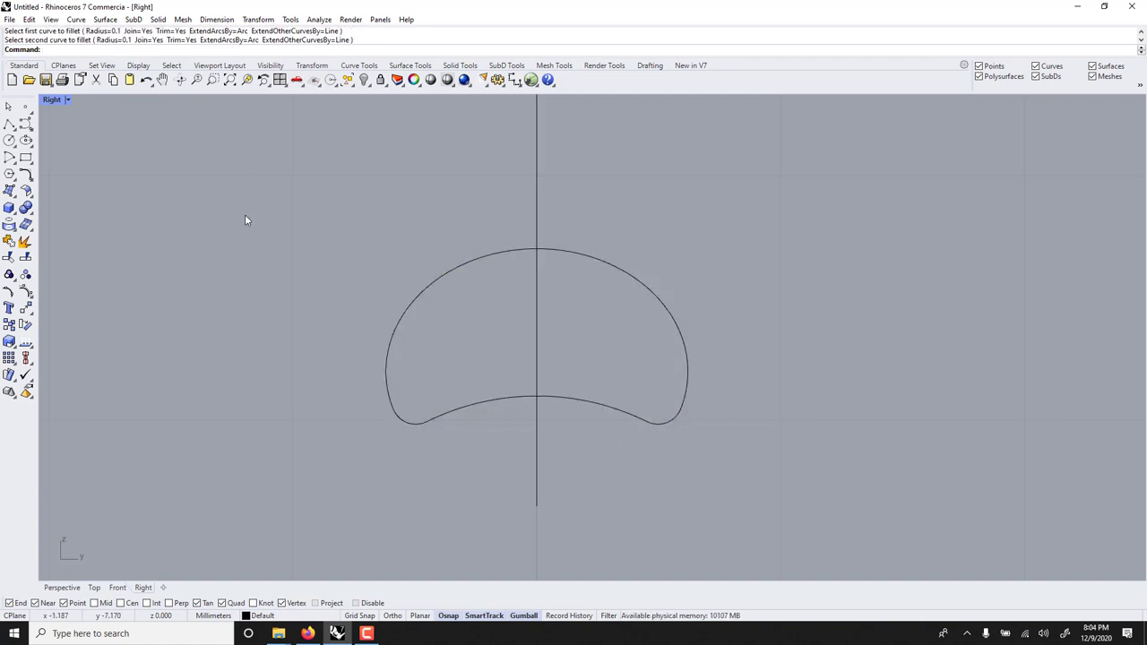
Scale the closed profile up uniformly and shift it vertically in the Front view so it spans the gap between the circles' bottoms.
{"action": "left_click", "coordinate": [235, 502]}
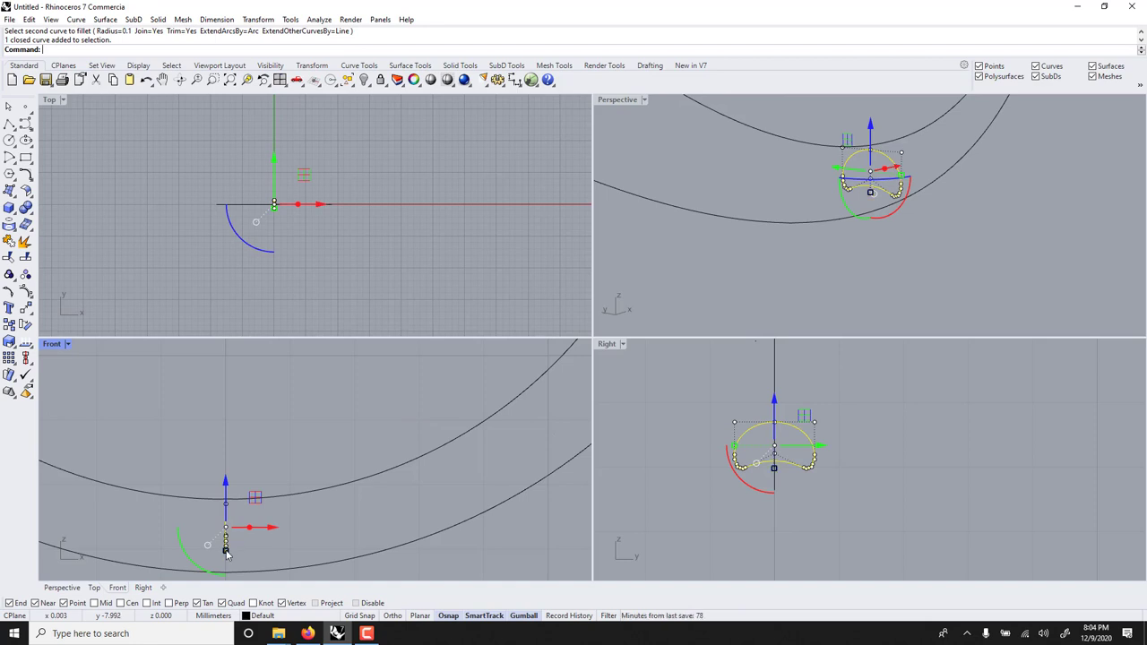
{"action": "left_click_drag", "start_coordinate": [225, 544], "coordinate": [227, 566]}
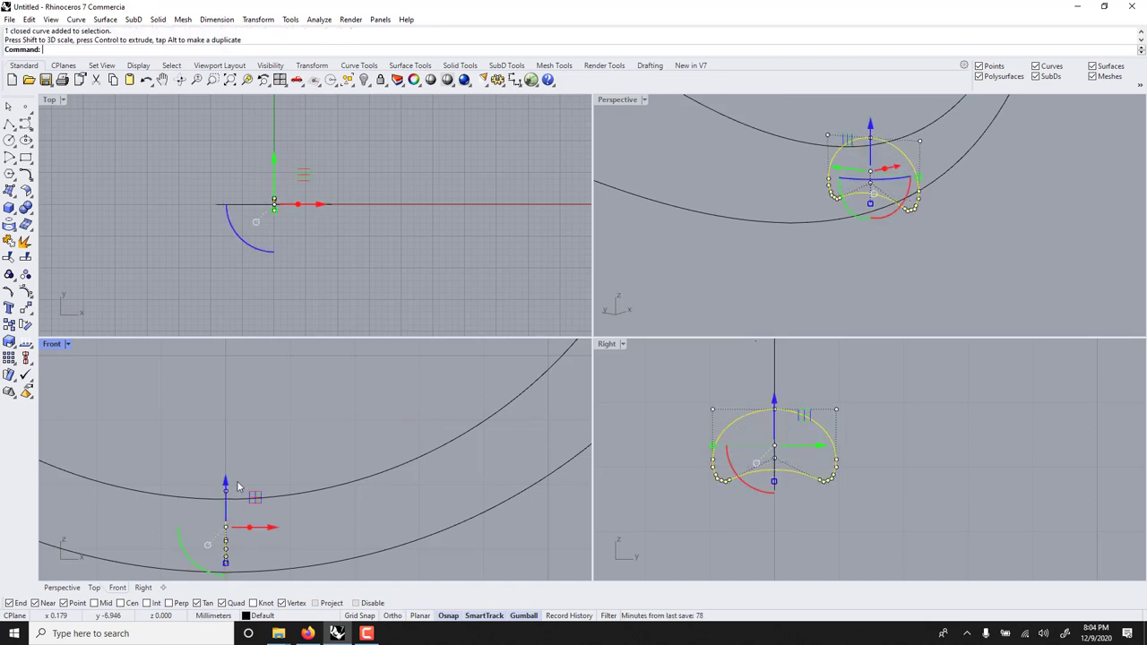
{"action": "left_click_drag", "start_coordinate": [225, 482], "coordinate": [224, 493]}
{"action": "double_click", "coordinate": [51, 344]}
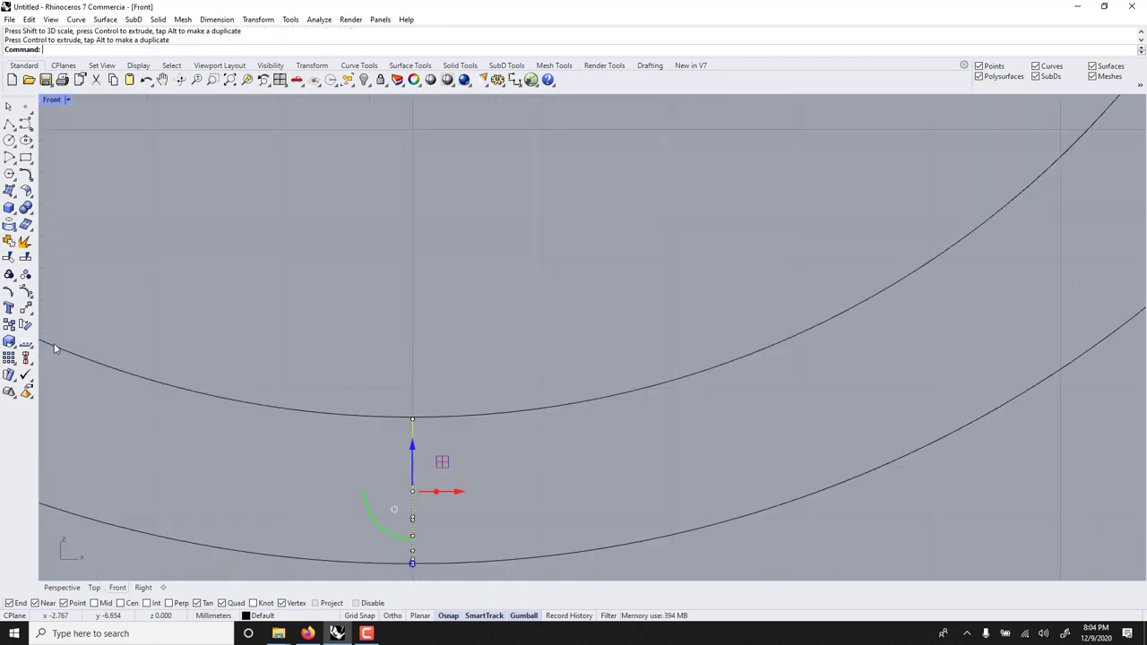
{"action": "left_click", "coordinate": [233, 440]}
Rotate copies of the bottom profile about the origin to the left and right quadrants of the inner circle.
{"action": "scroll", "coordinate": [552, 500], "scroll_direction": "down", "scroll_amount": 15}
{"action": "right_click_drag", "start_coordinate": [553, 500], "coordinate": [559, 507]}
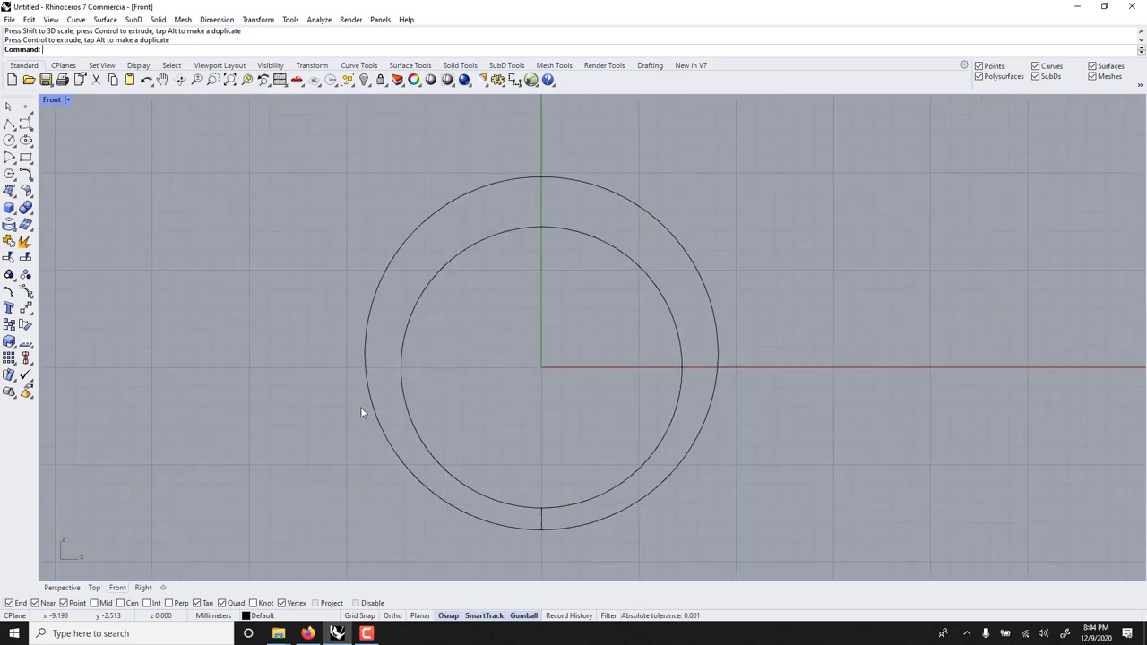
{"action": "left_click", "coordinate": [541, 525]}
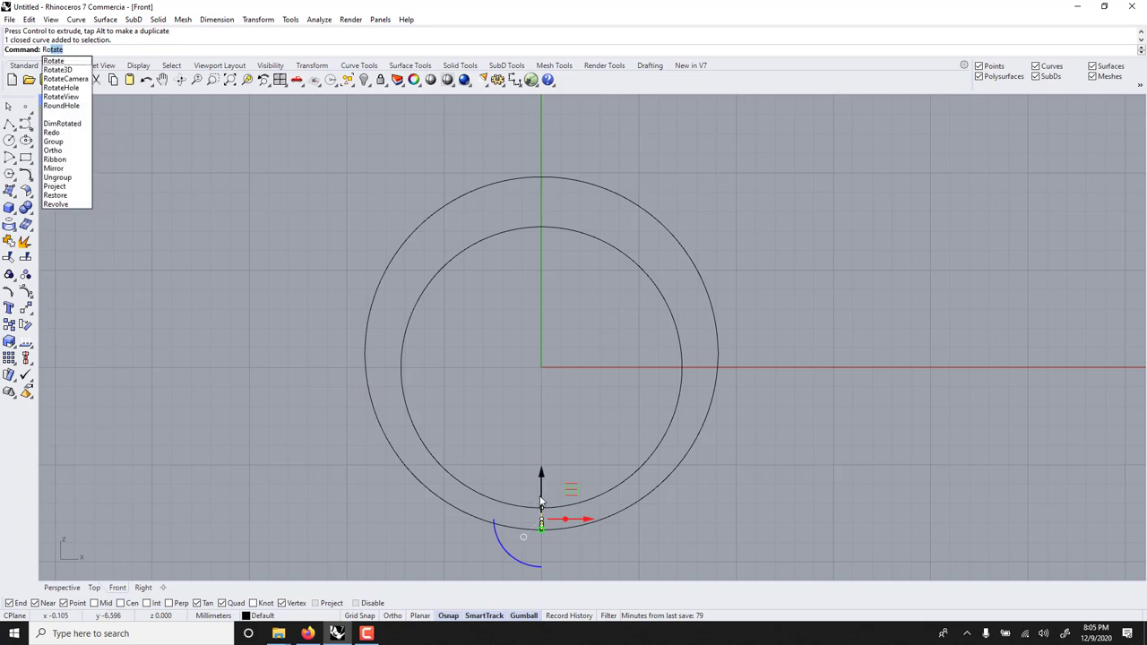
{"action": "key", "text": "Return"}
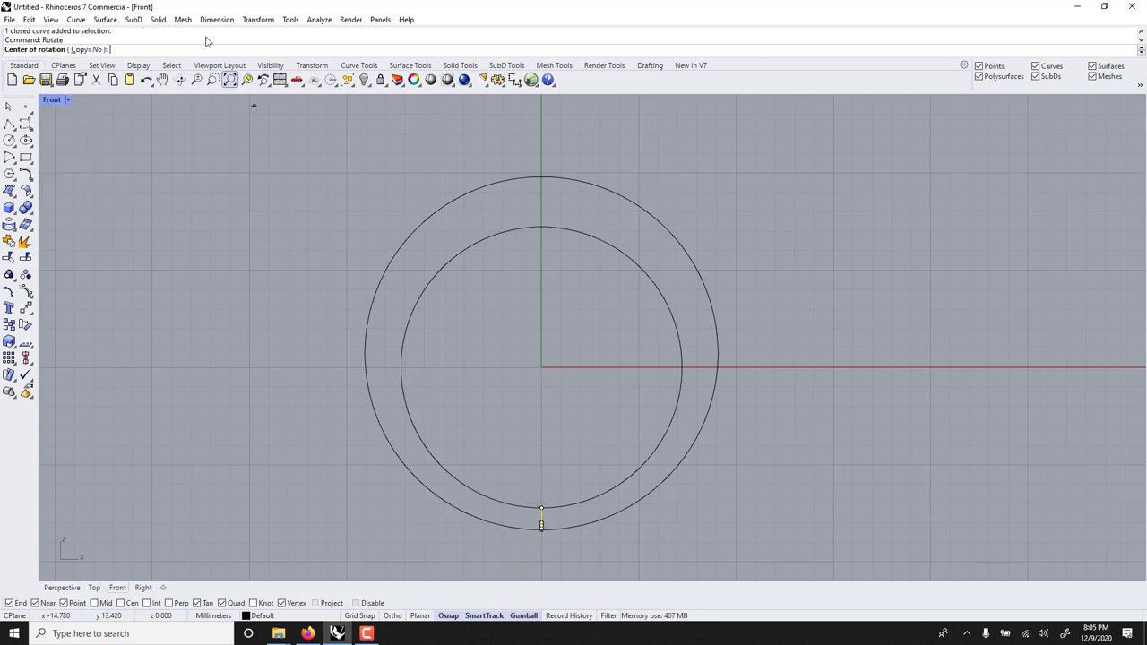
{"action": "left_click", "coordinate": [91, 50]}
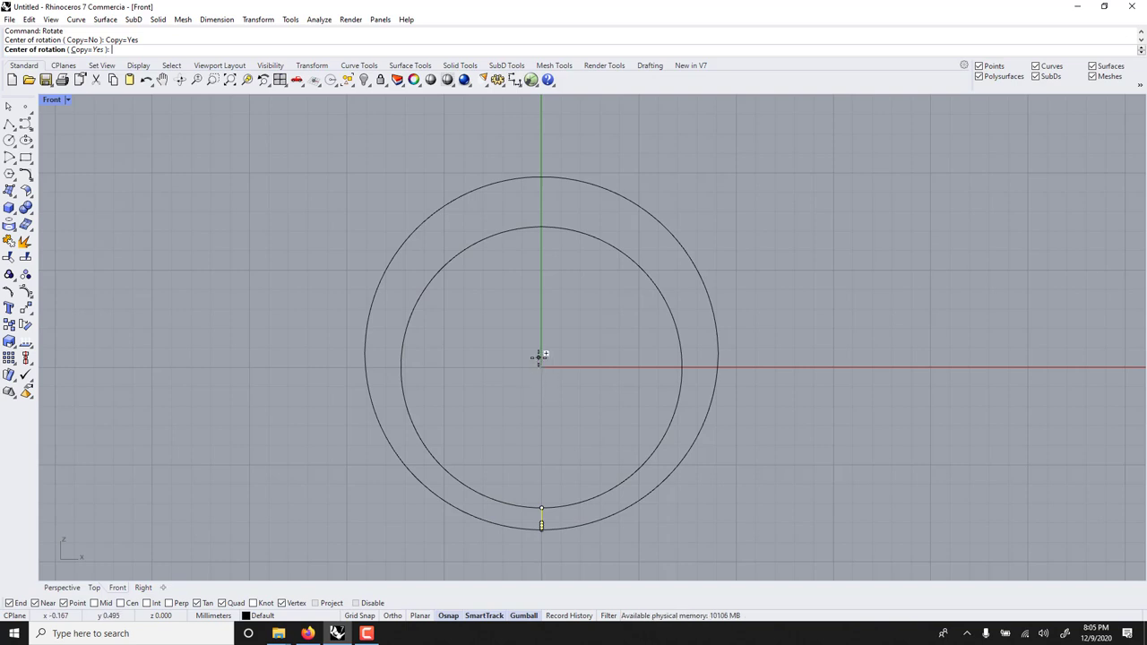
{"action": "type", "text": "0"}
{"action": "key", "text": "Return"}
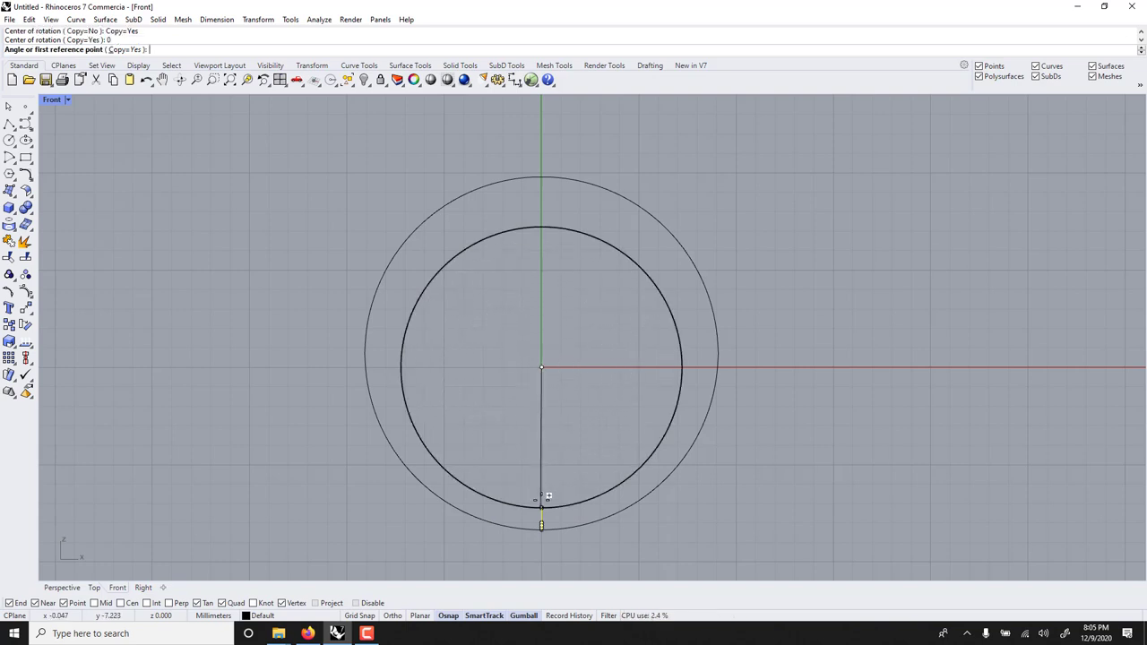
{"action": "left_click", "coordinate": [543, 498]}
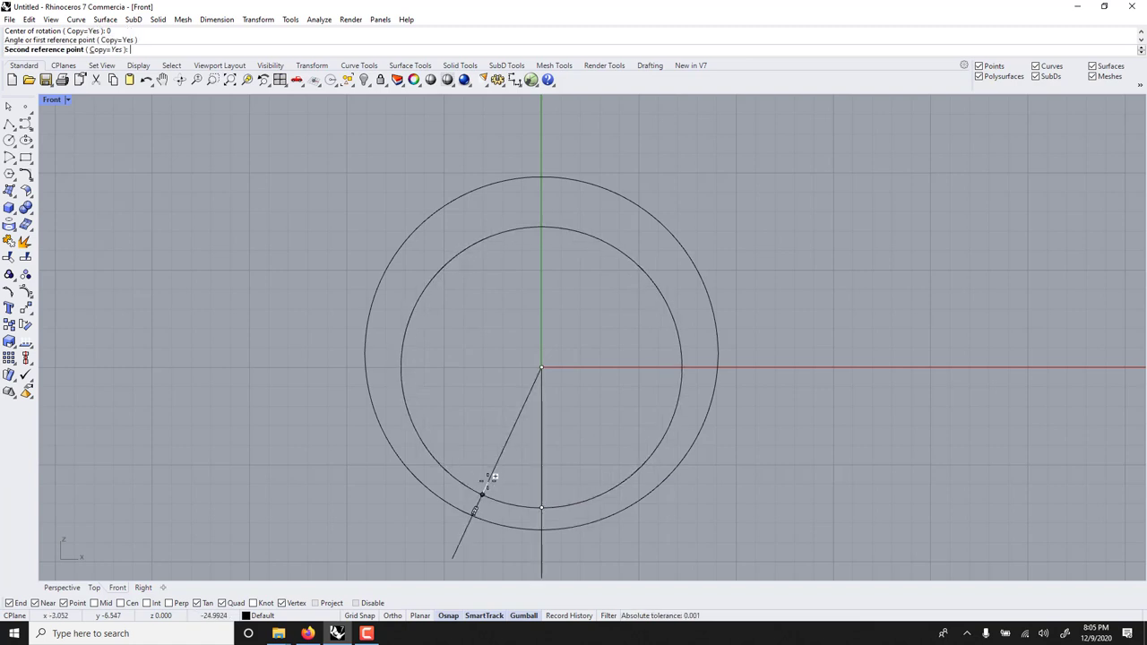
{"action": "left_click", "coordinate": [428, 394]}
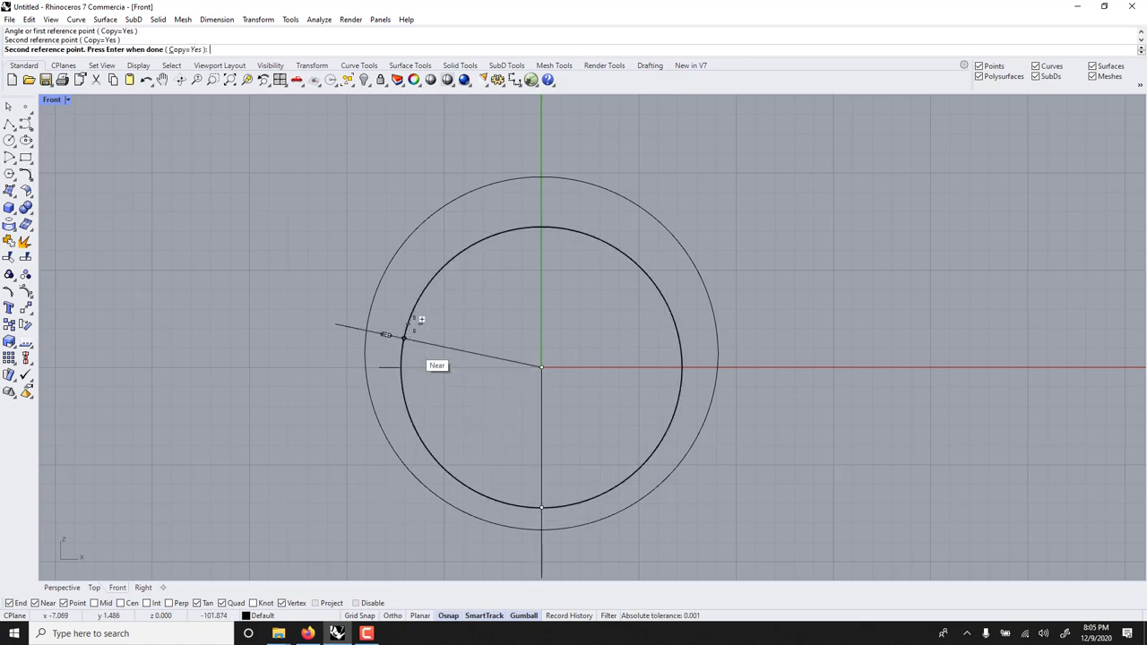
{"action": "left_click", "coordinate": [686, 369]}
{"action": "key", "text": "Return"}
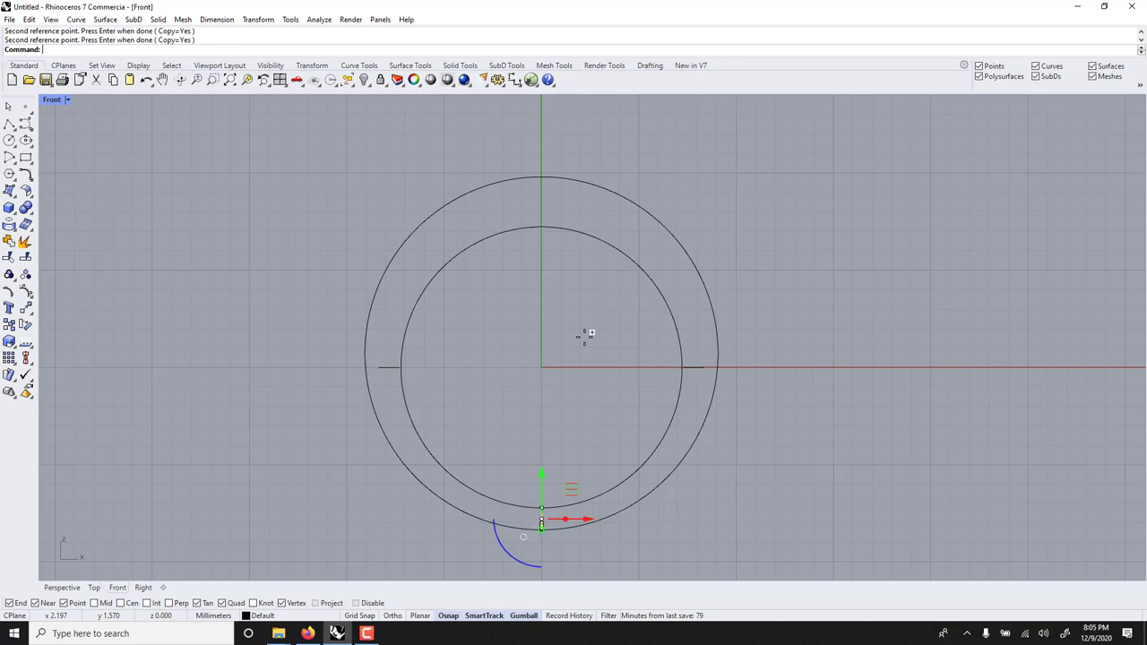
Delete the rotated profile copy on the right side of the ring.
{"action": "left_click", "coordinate": [687, 368]}
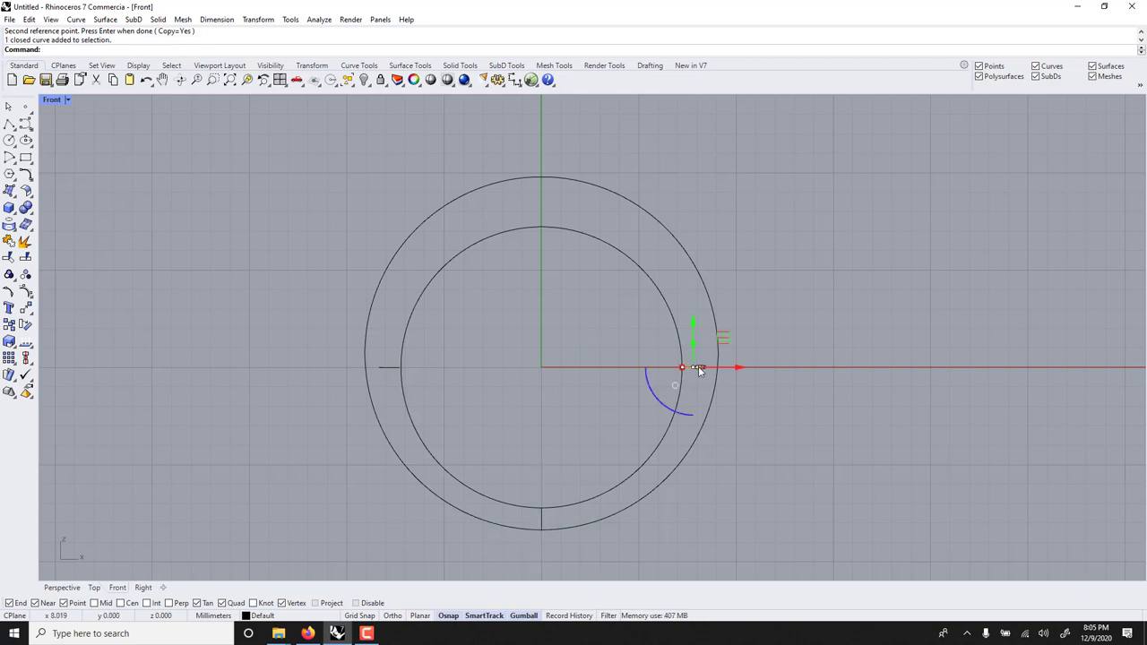
{"action": "key", "text": "Delete"}
Stretch the left profile with Scale1D from its inner-circle end so its outer end reaches the outer circle.
{"action": "scroll", "coordinate": [417, 409], "scroll_direction": "up", "scroll_amount": 3}
{"action": "scroll", "coordinate": [406, 391], "scroll_direction": "up", "scroll_amount": 1}
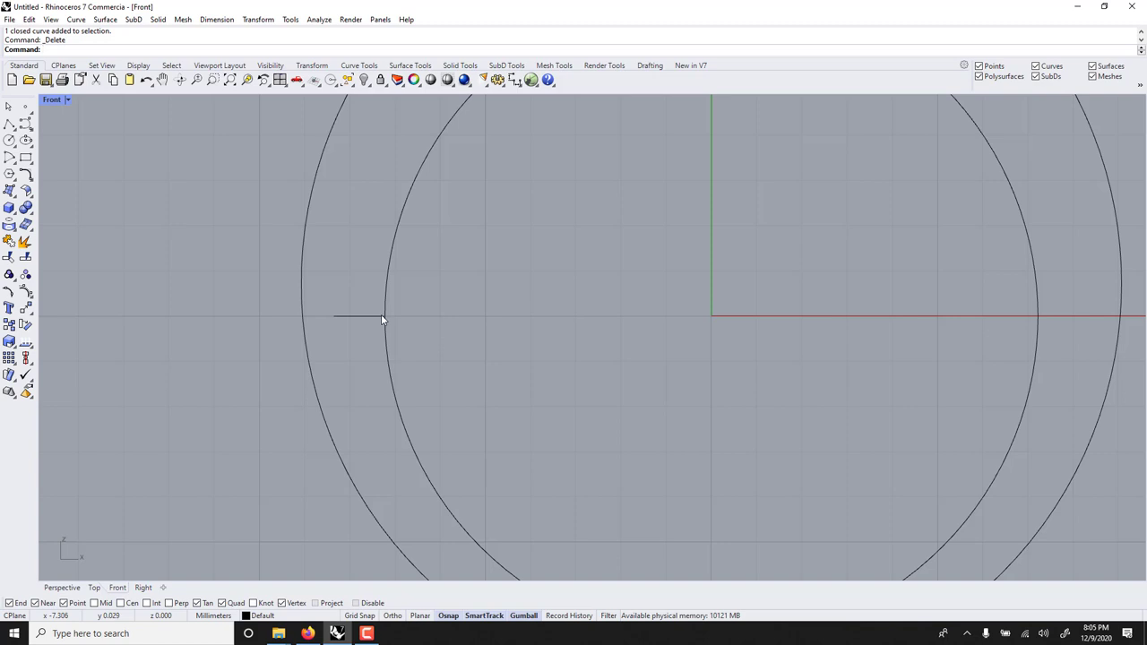
{"action": "left_click", "coordinate": [348, 318]}
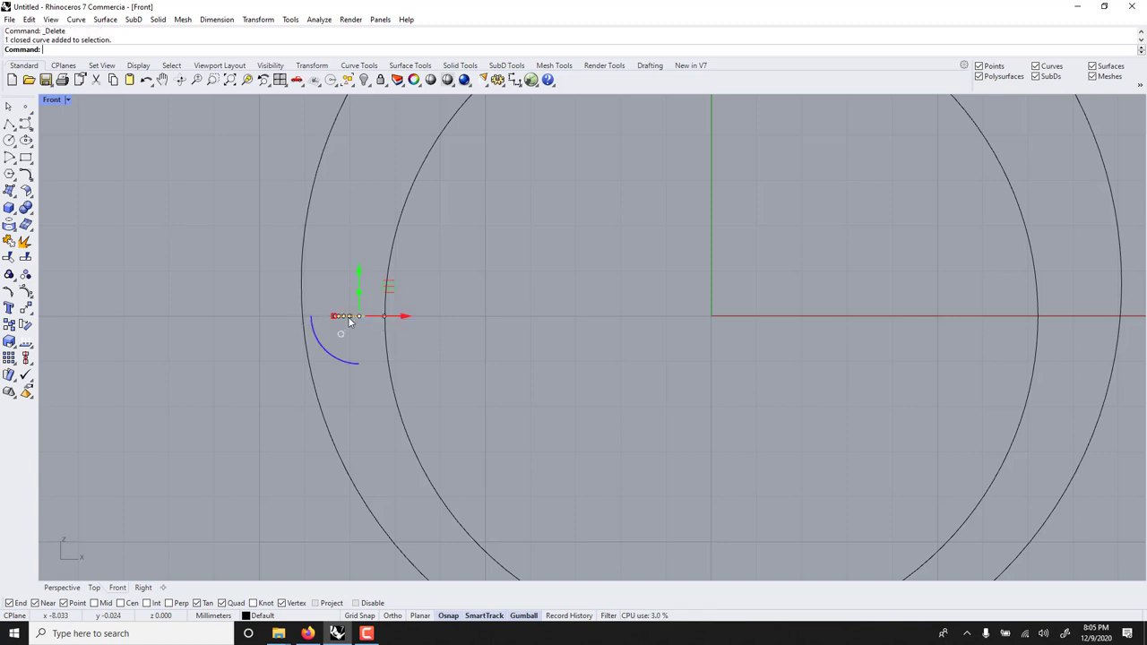
{"action": "type", "text": "Scale"}
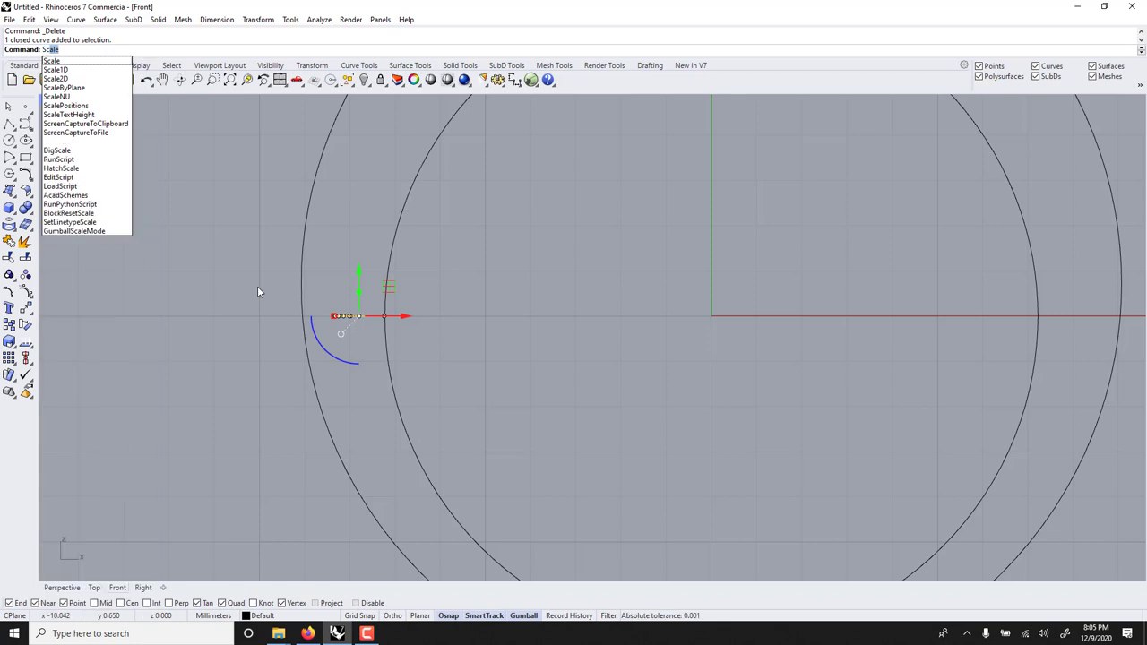
{"action": "left_click", "coordinate": [77, 71]}
{"action": "left_click", "coordinate": [386, 316]}
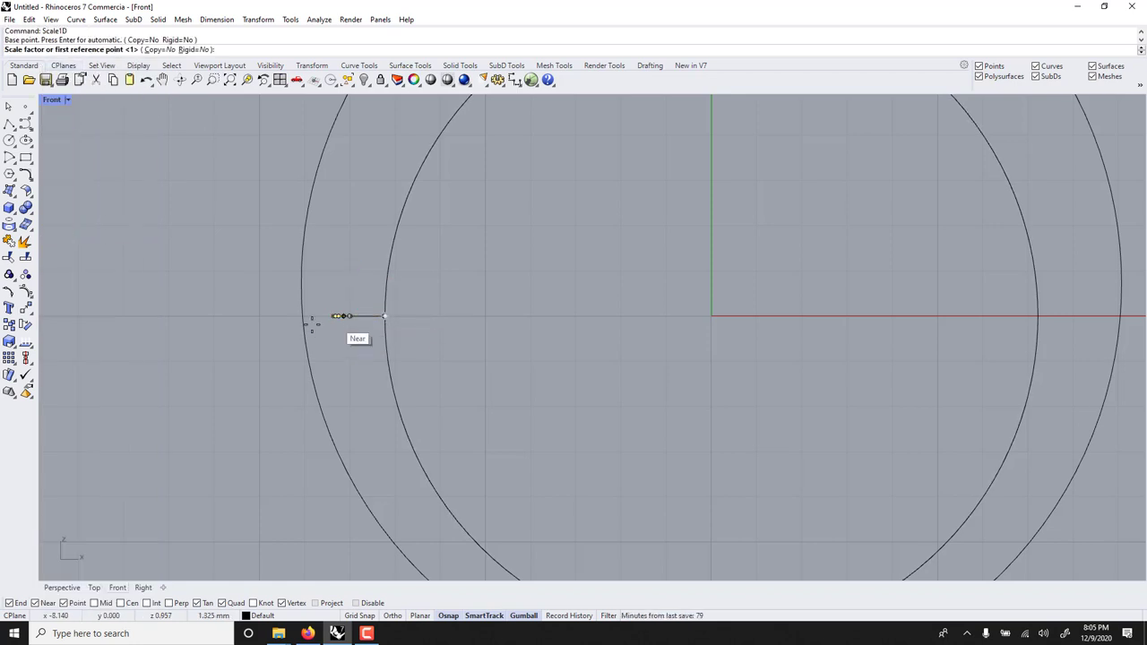
{"action": "scroll", "coordinate": [336, 316], "scroll_direction": "up", "scroll_amount": 15}
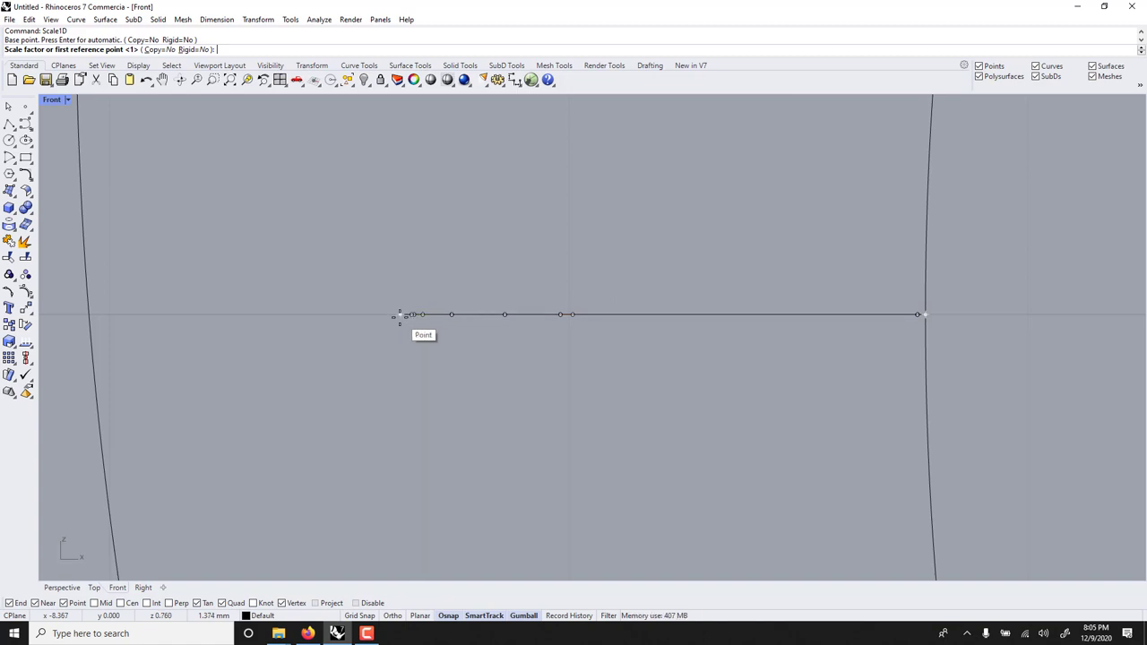
{"action": "left_click", "coordinate": [399, 315]}
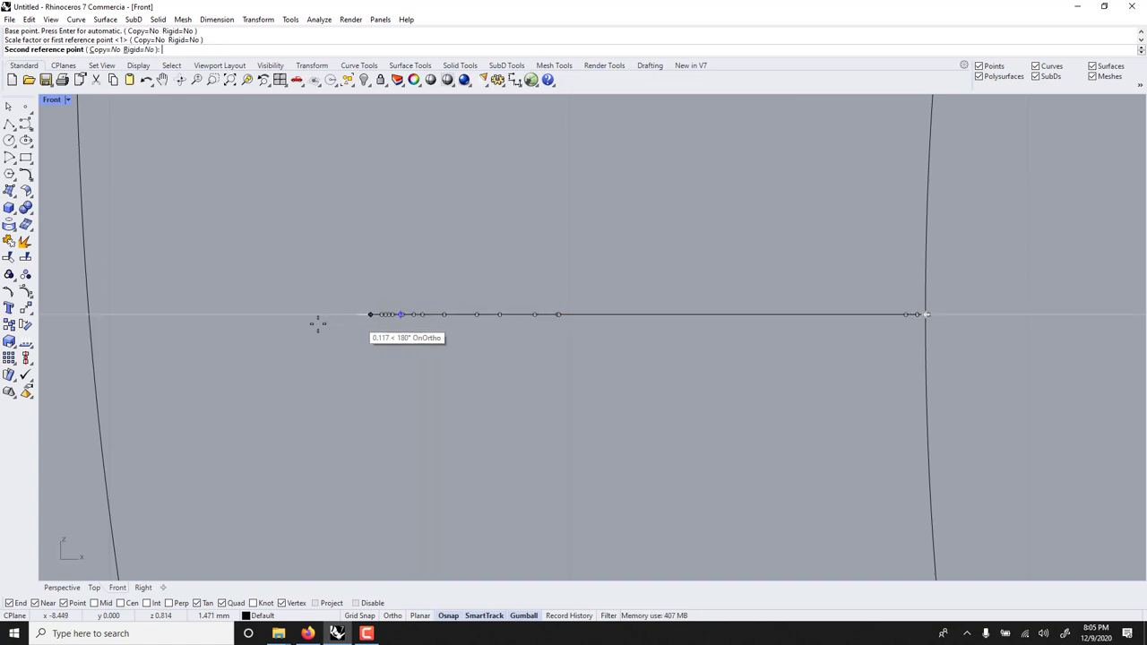
{"action": "left_click", "coordinate": [96, 321]}
Mirror the stretched left profile to the right side of the ring across the vertical axis through the origin.
{"action": "scroll", "coordinate": [148, 335], "scroll_direction": "down", "scroll_amount": 8}
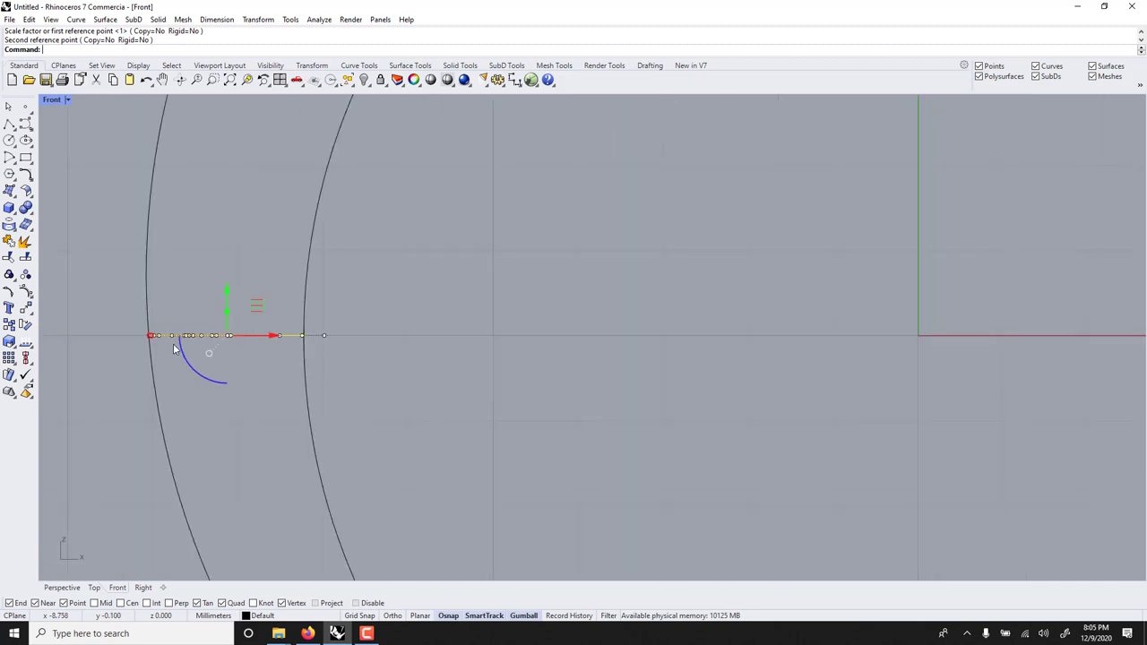
{"action": "scroll", "coordinate": [179, 350], "scroll_direction": "down", "scroll_amount": 5}
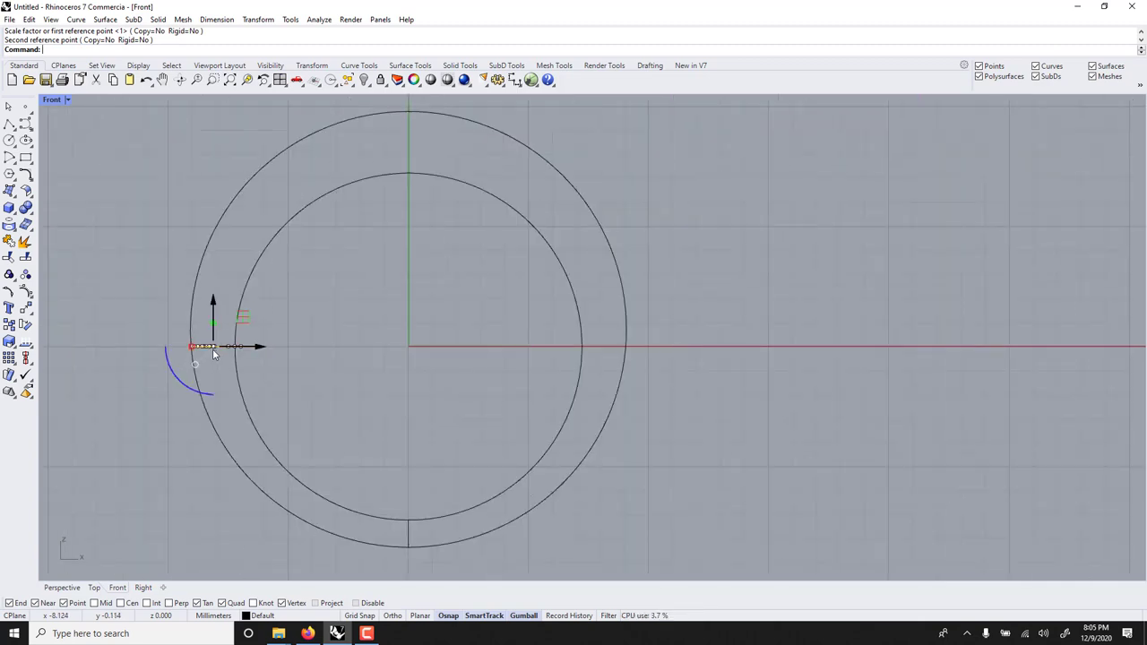
{"action": "key", "text": "Return"}
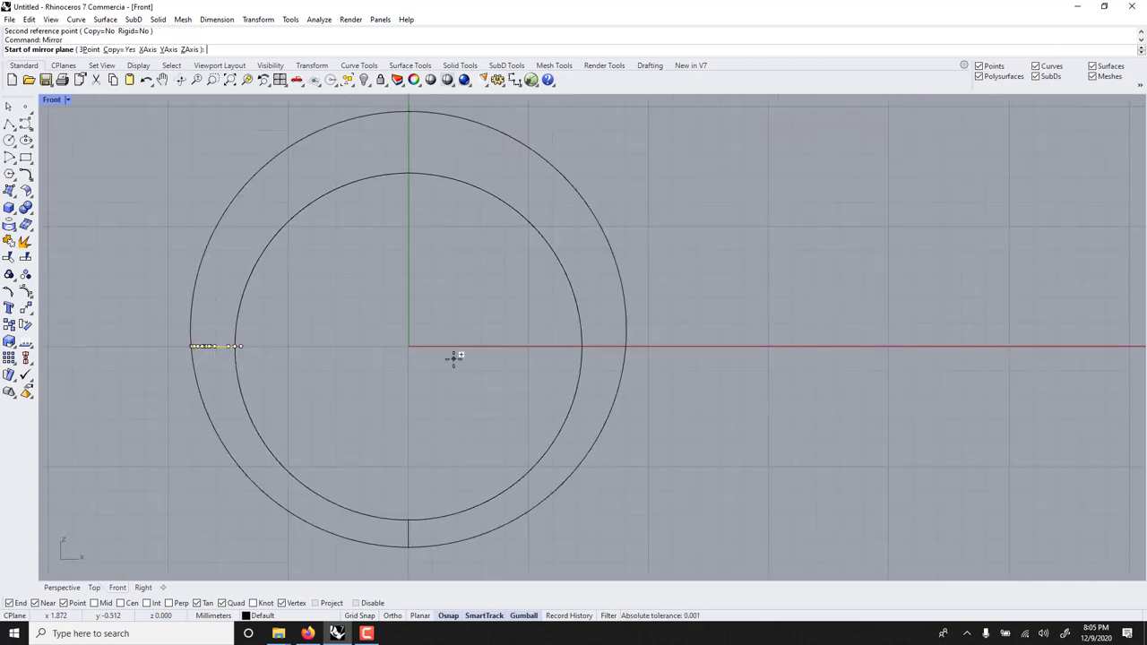
{"action": "type", "text": "0"}
{"action": "key", "text": "Return"}
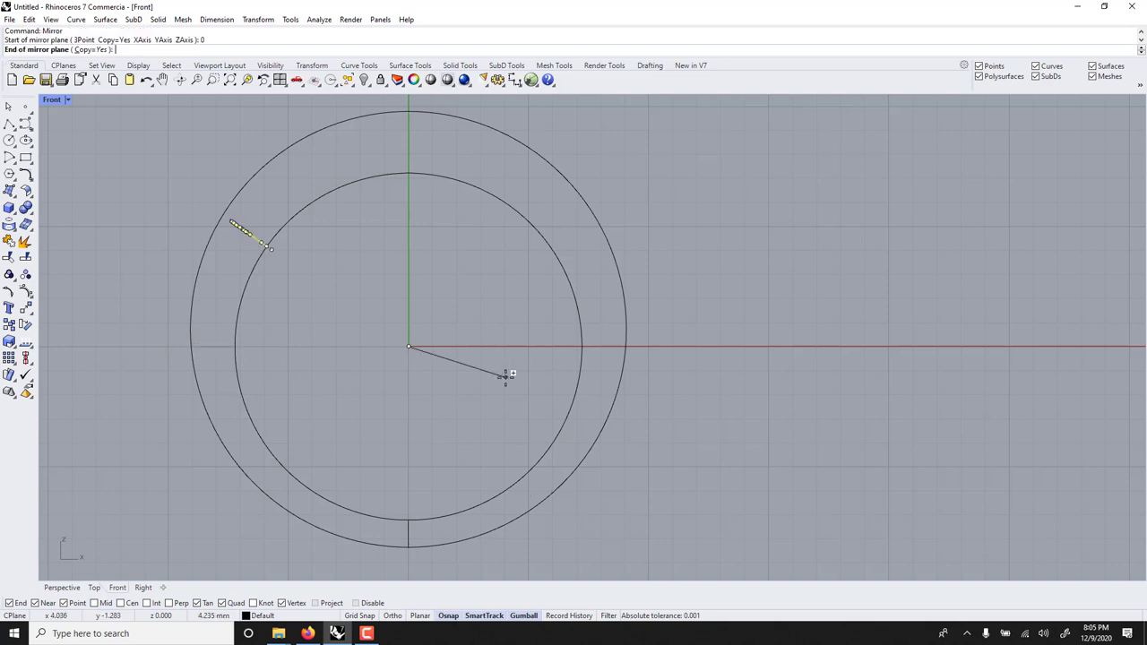
{"action": "key", "text": "F8"}
{"action": "left_click", "coordinate": [377, 397], "text": "shift"}
{"action": "key", "text": "Escape"}
Turn on history recording with the ring curves shown in the perspective view.
{"action": "key", "text": "ctrl+F4"}
{"action": "right_click_drag", "start_coordinate": [434, 280], "coordinate": [508, 385]}
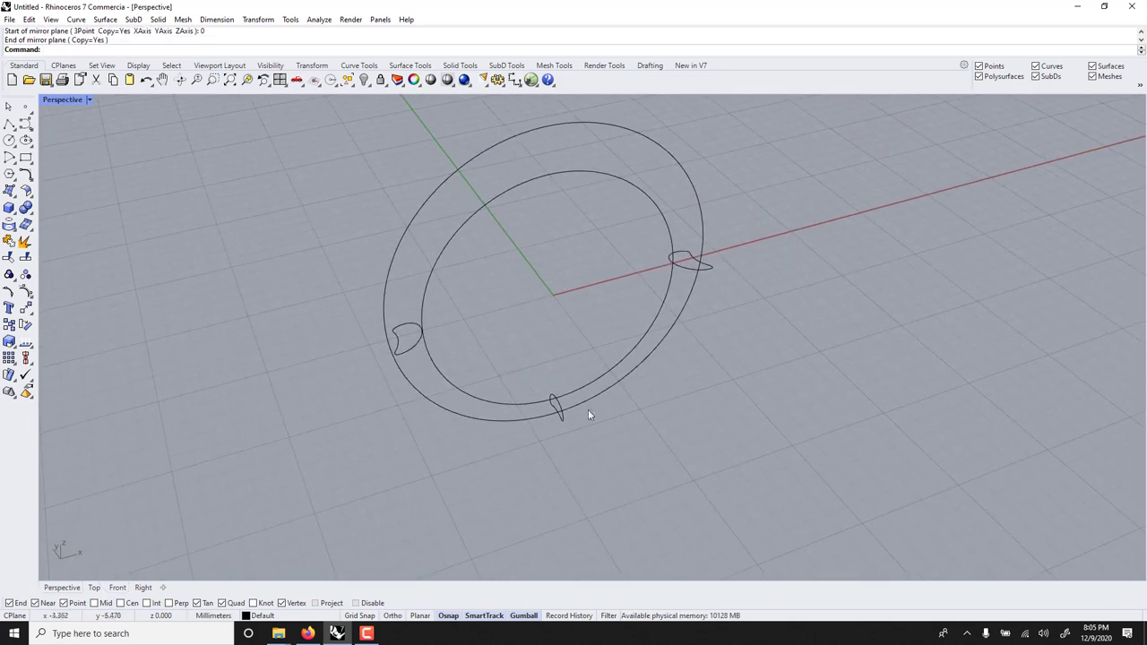
{"action": "left_click", "coordinate": [578, 615]}
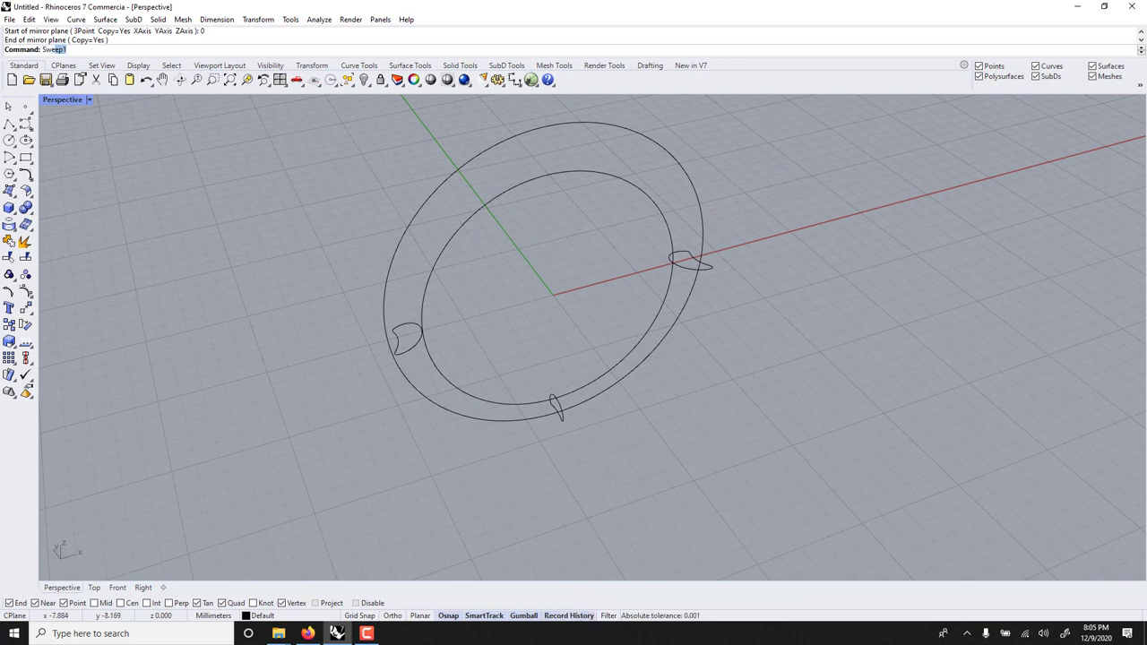
{"action": "left_click", "coordinate": [59, 70]}
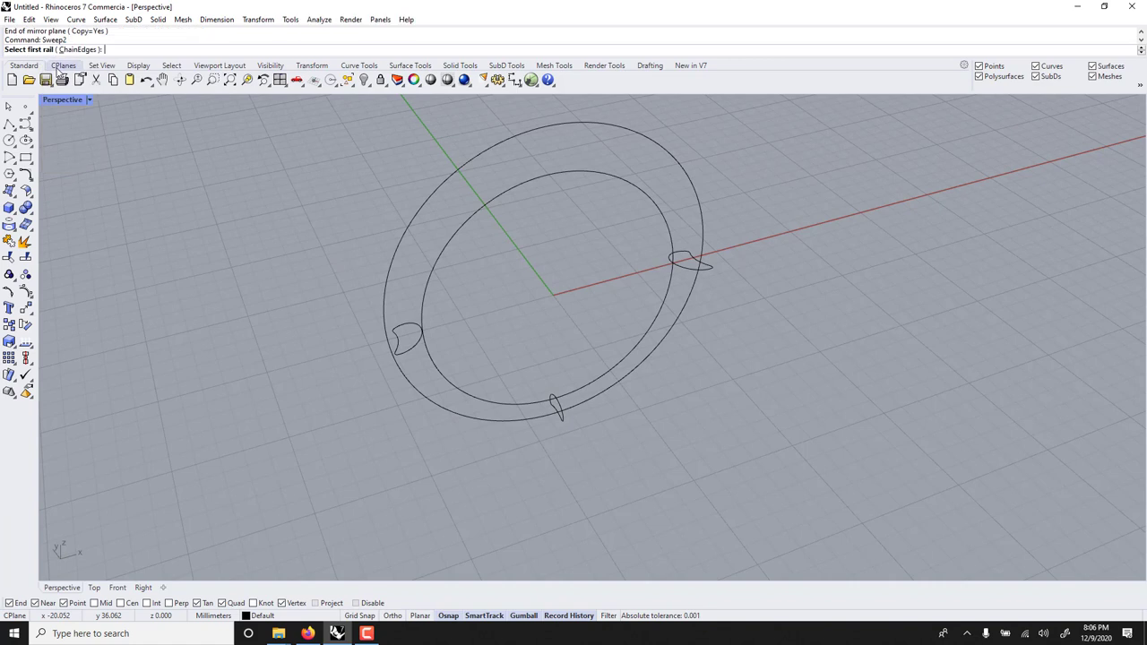
{"action": "left_click", "coordinate": [466, 223]}
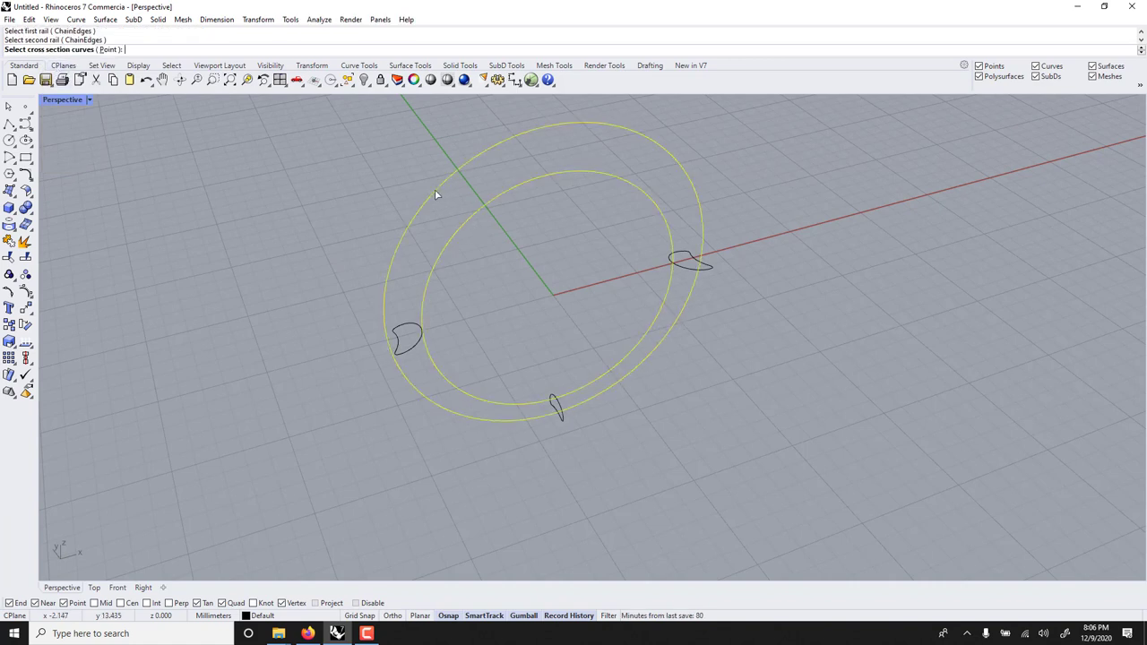
{"action": "left_click", "coordinate": [419, 342]}
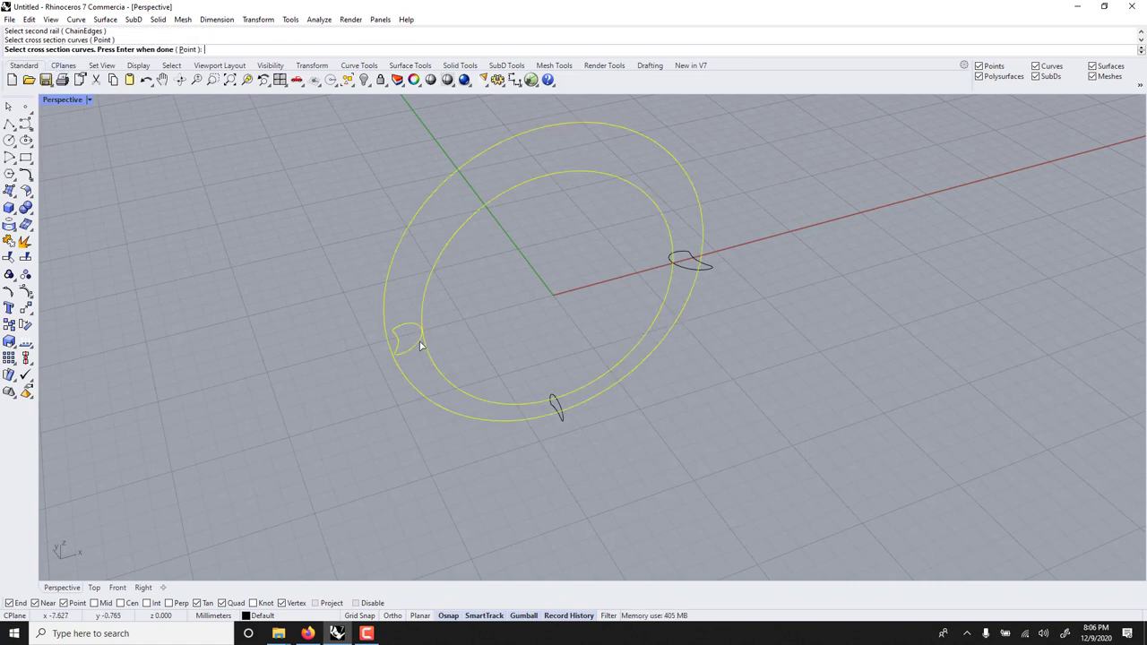
{"action": "left_click", "coordinate": [555, 405]}
{"action": "left_click", "coordinate": [684, 270]}
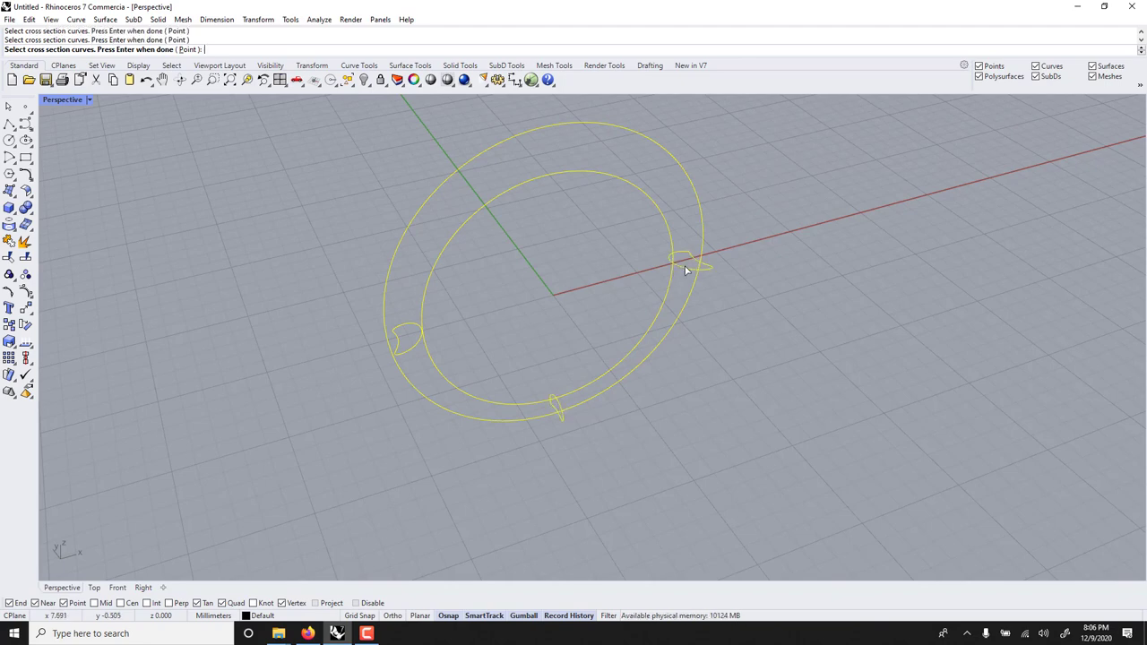
{"action": "key", "text": "Return"}
{"action": "right_click_drag", "start_coordinate": [607, 263], "coordinate": [691, 287]}
{"action": "right_click_drag", "start_coordinate": [679, 344], "coordinate": [751, 346]}
{"action": "right_click", "coordinate": [502, 302]}
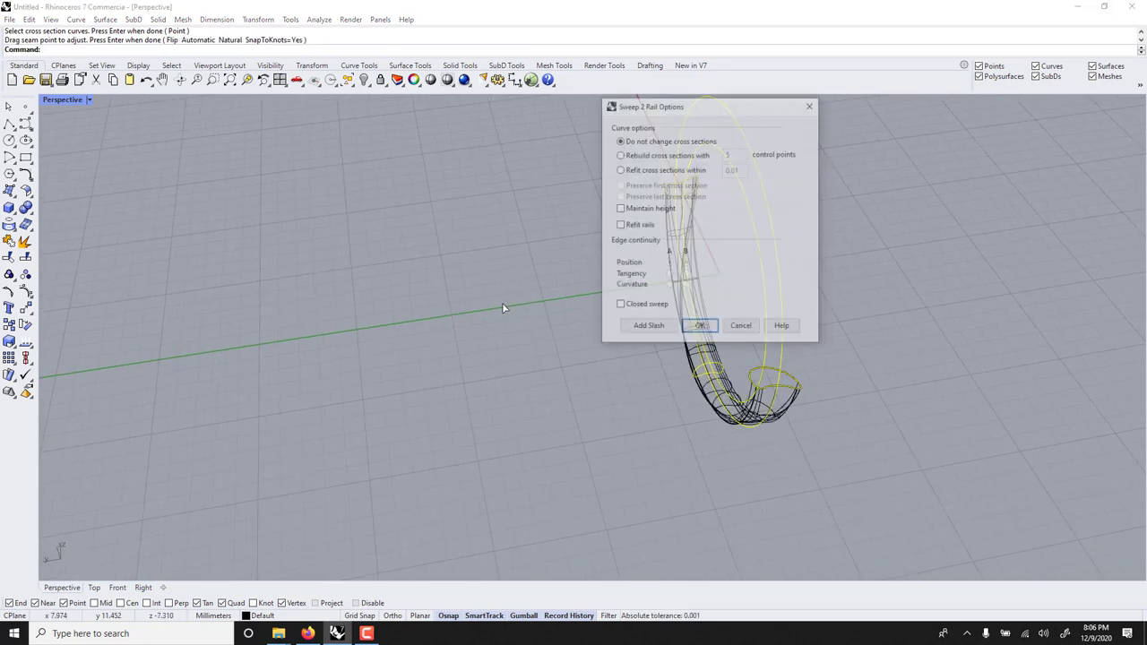
{"action": "right_click_drag", "start_coordinate": [539, 359], "coordinate": [462, 367]}
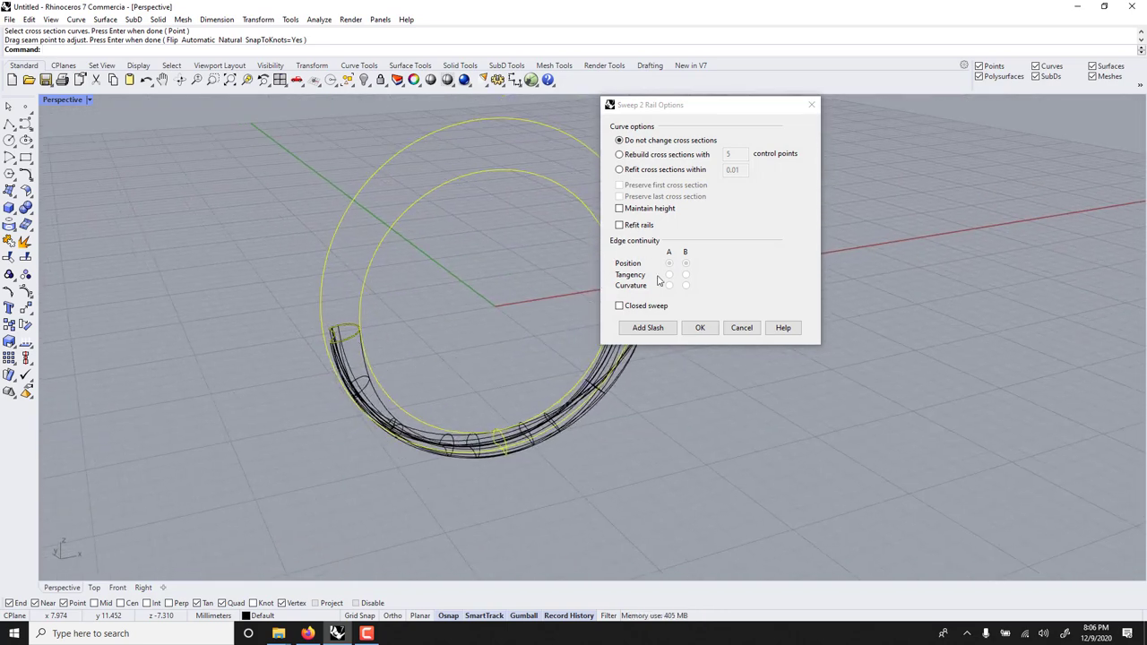
{"action": "left_click", "coordinate": [698, 328]}
{"action": "right_click_drag", "start_coordinate": [732, 328], "coordinate": [612, 385]}
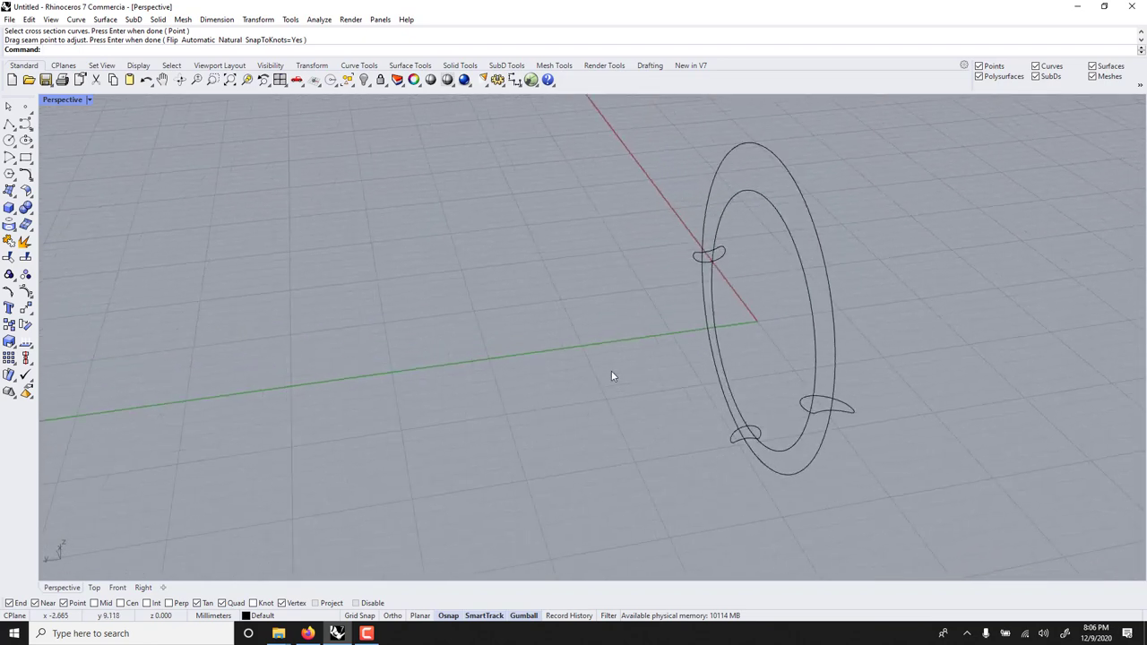
Start a Sweep2 with the inner and outer circles as rails and the three crescent profiles as cross sections.
{"action": "right_click", "coordinate": [611, 372]}
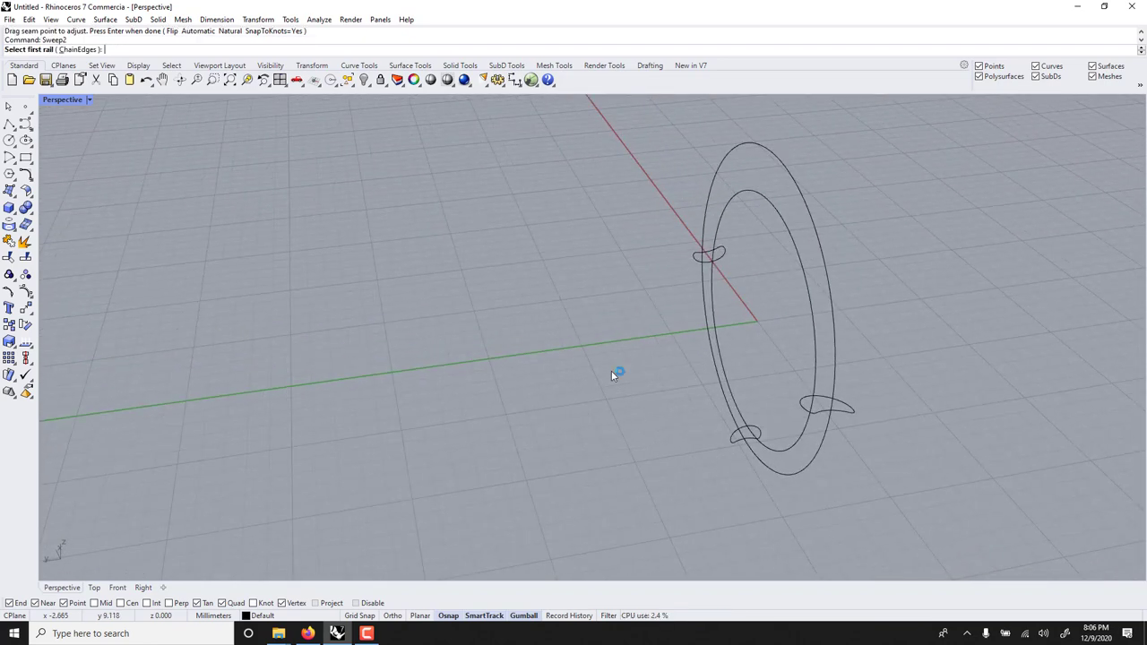
{"action": "left_click", "coordinate": [713, 318]}
{"action": "left_click", "coordinate": [704, 318]}
{"action": "right_click_drag", "start_coordinate": [699, 317], "coordinate": [707, 235]}
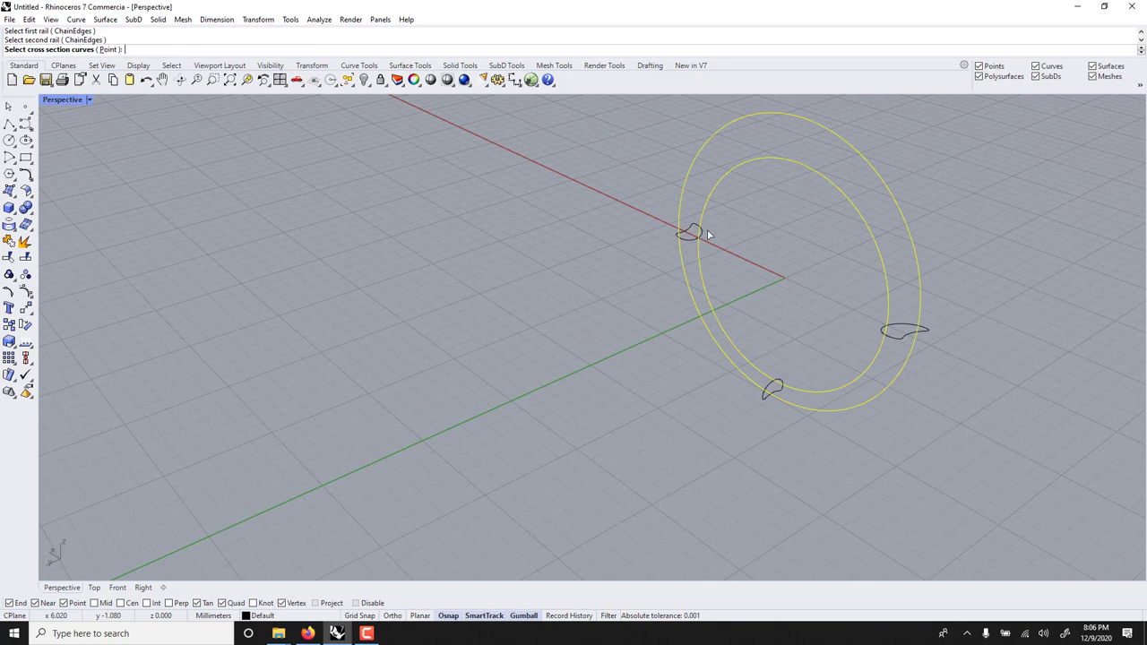
{"action": "left_click", "coordinate": [683, 240]}
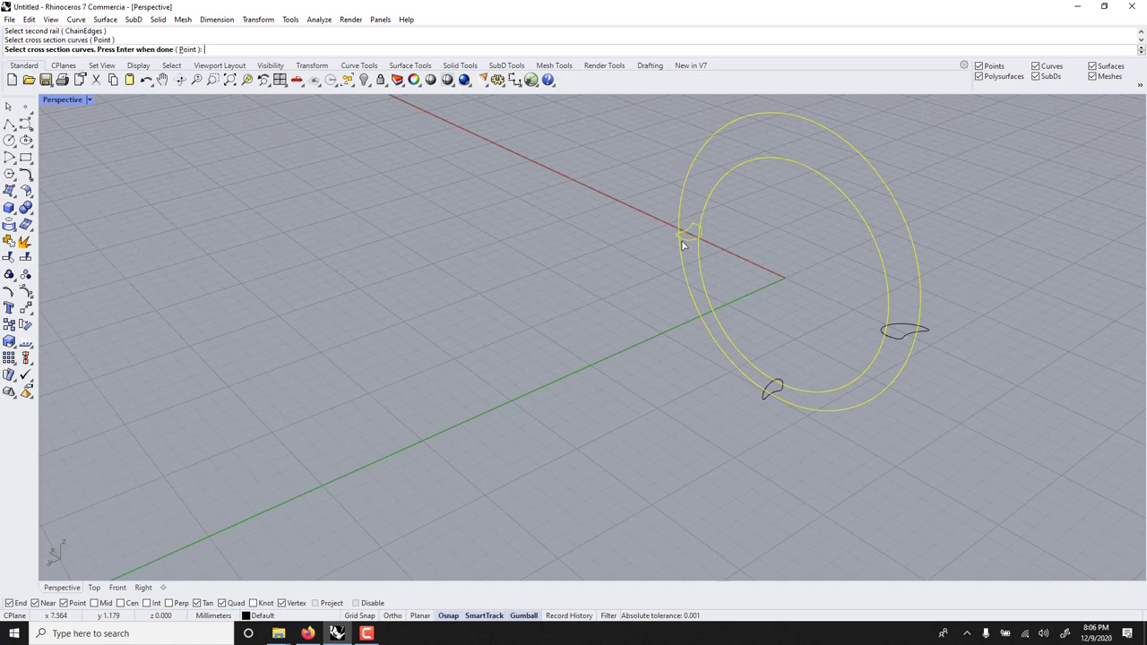
{"action": "left_click", "coordinate": [769, 391]}
{"action": "left_click", "coordinate": [897, 338]}
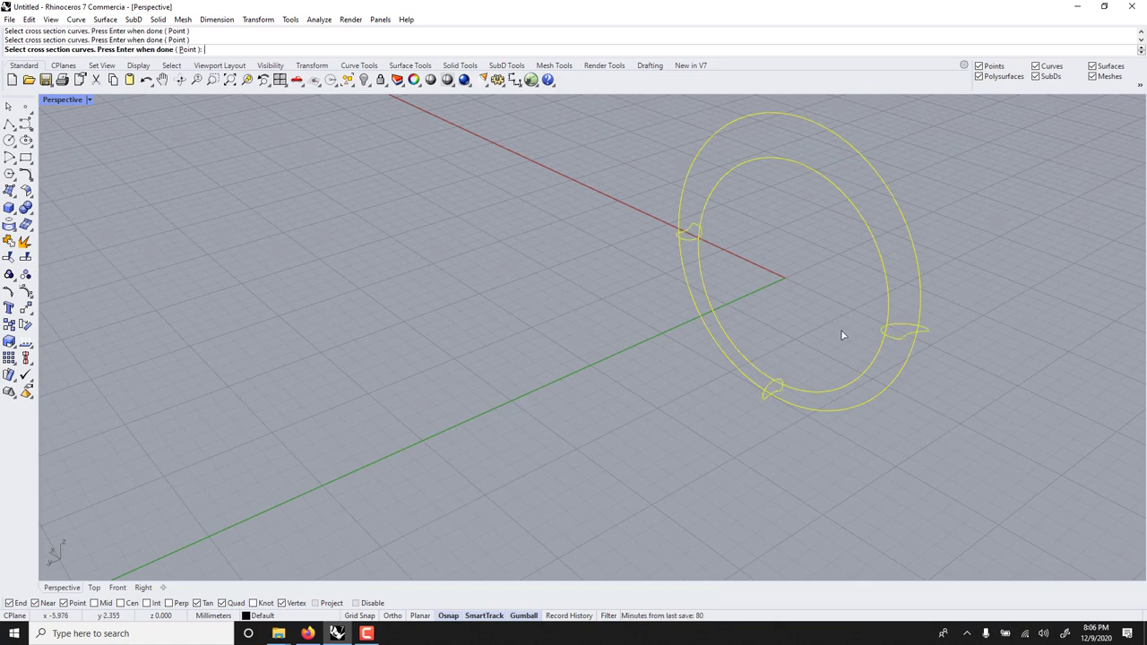
{"action": "key", "text": "Return"}
Align the seam points of all three profiles beside the inner circle with their directions matching, and accept the seams.
{"action": "scroll", "coordinate": [801, 353], "scroll_direction": "up", "scroll_amount": 4}
{"action": "right_click_drag", "start_coordinate": [734, 264], "coordinate": [532, 199]}
{"action": "scroll", "coordinate": [583, 174], "scroll_direction": "up", "scroll_amount": 7}
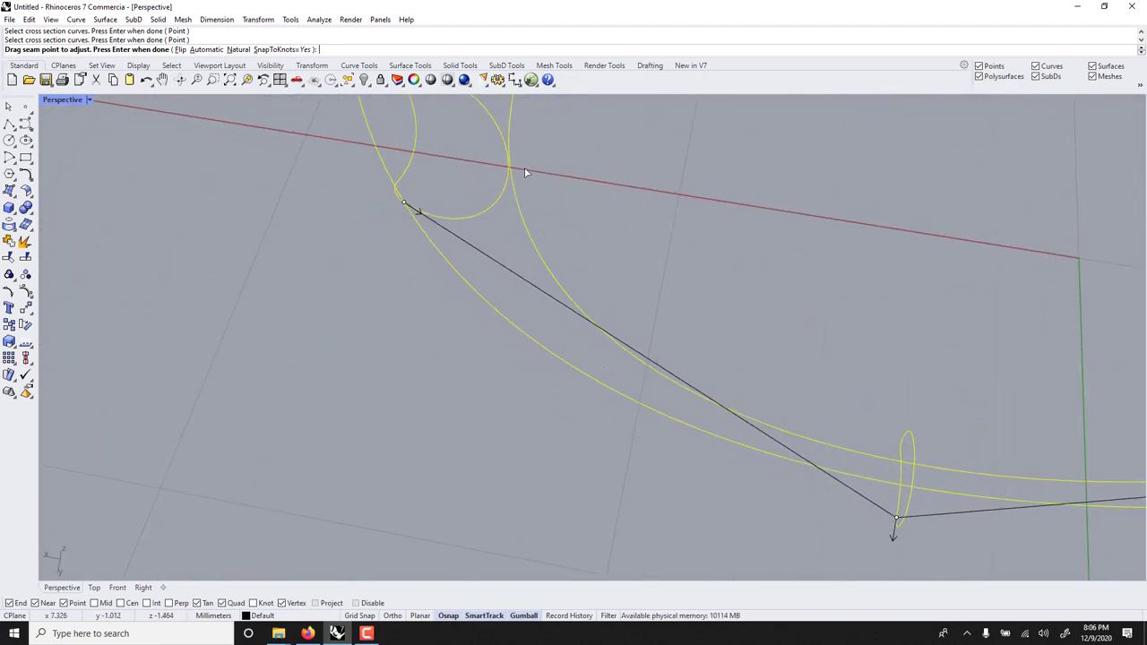
{"action": "left_click", "coordinate": [405, 204]}
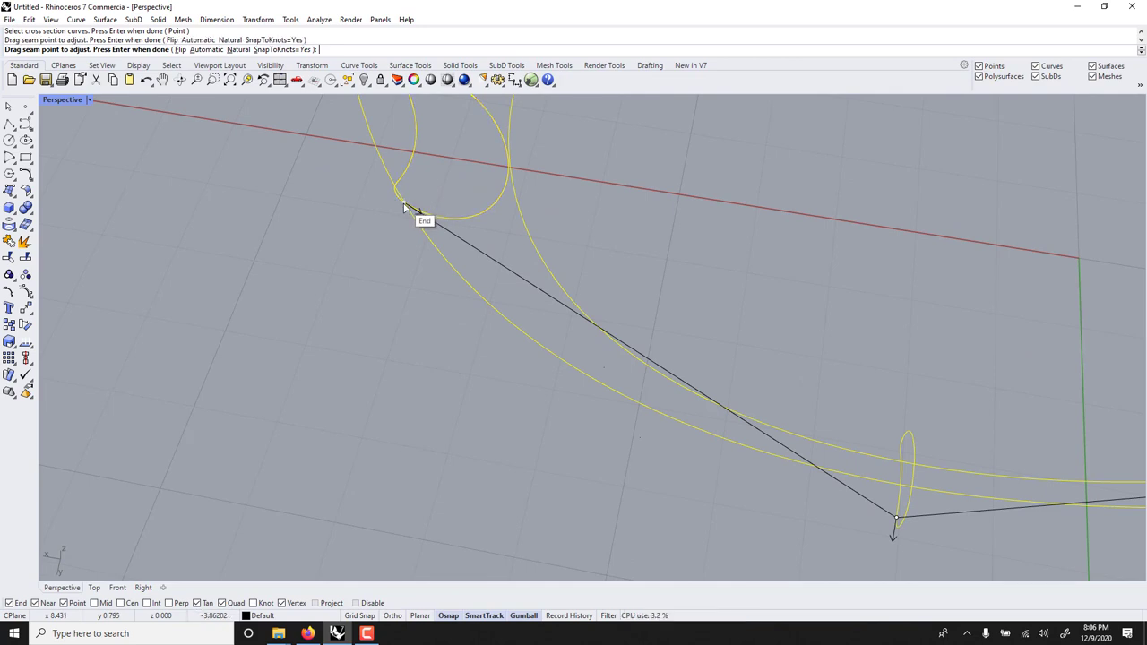
{"action": "left_click_drag", "start_coordinate": [403, 206], "coordinate": [530, 165]}
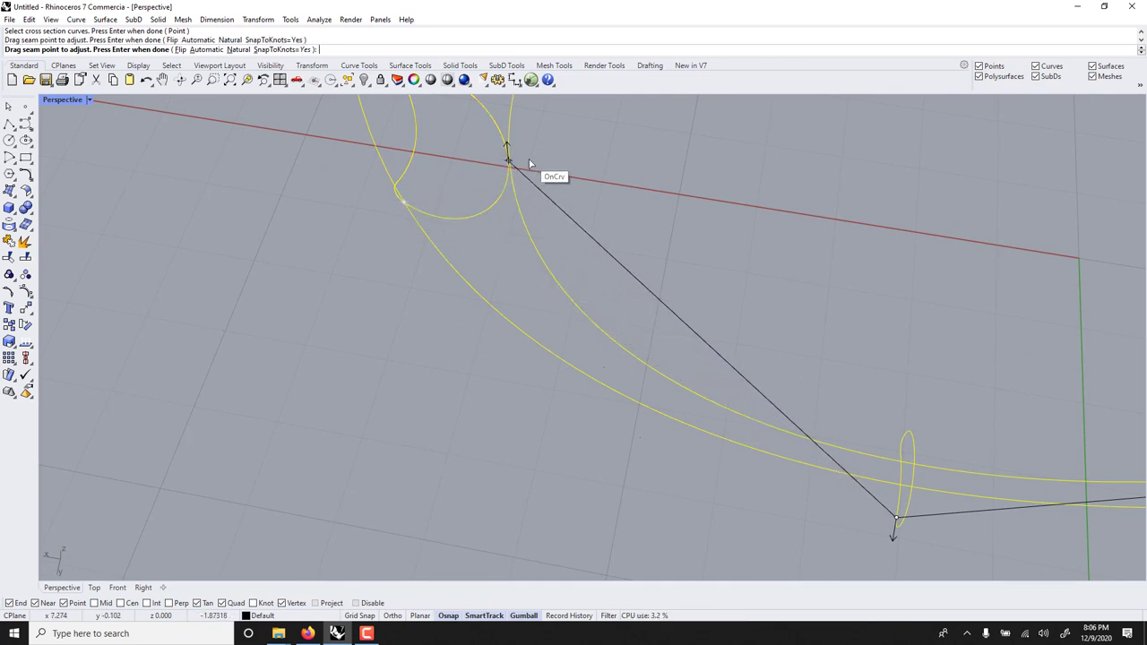
{"action": "right_click_drag", "start_coordinate": [606, 189], "coordinate": [538, 367]}
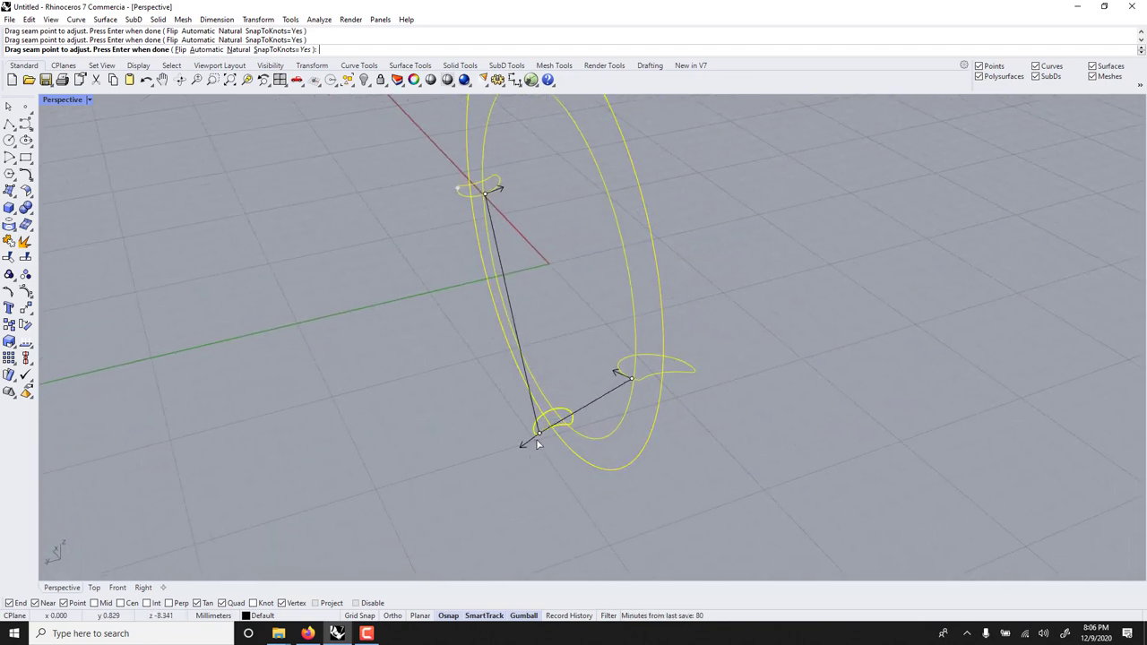
{"action": "left_click_drag", "start_coordinate": [540, 436], "coordinate": [553, 412]}
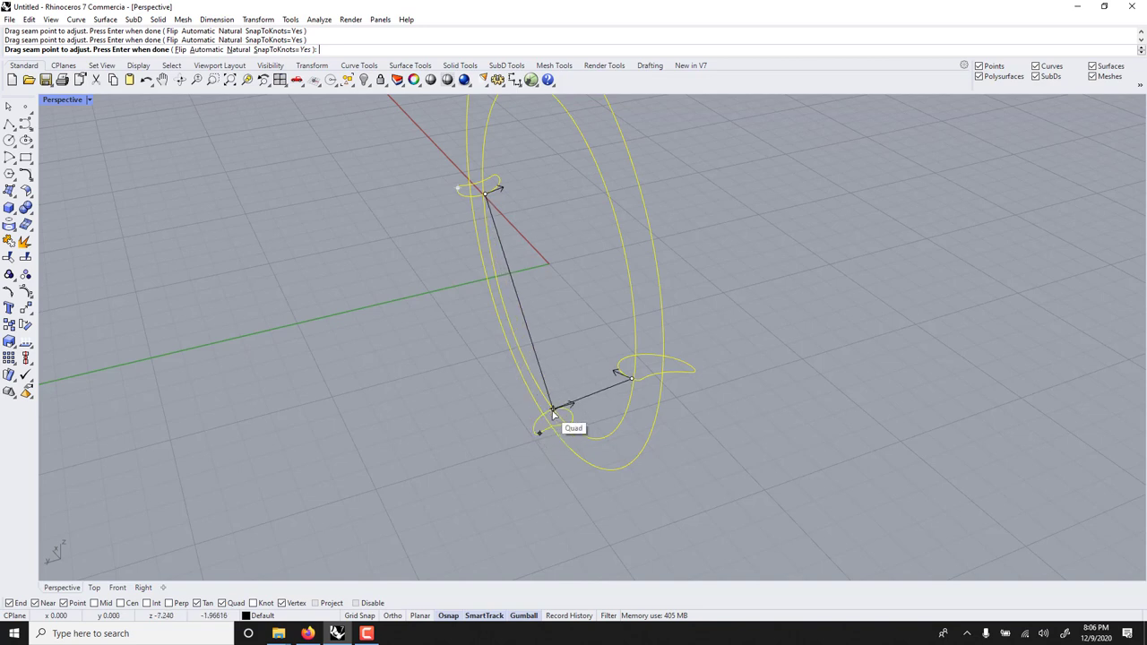
{"action": "right_click_drag", "start_coordinate": [627, 381], "coordinate": [638, 397]}
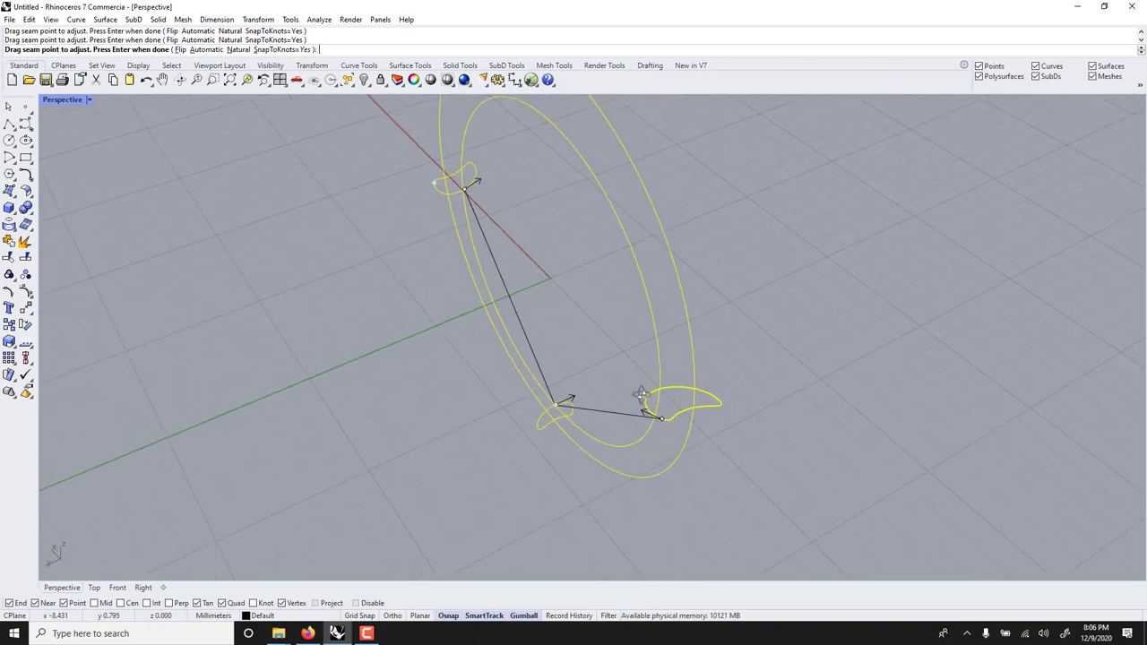
{"action": "left_click_drag", "start_coordinate": [662, 418], "coordinate": [655, 393]}
{"action": "right_click_drag", "start_coordinate": [585, 361], "coordinate": [549, 359]}
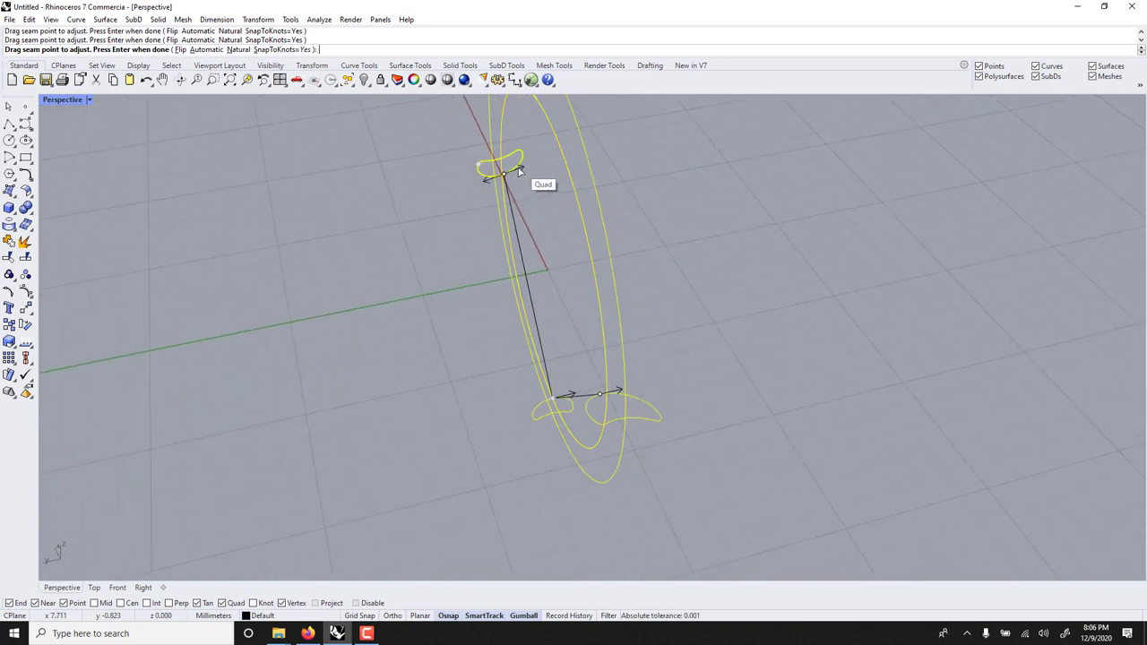
{"action": "left_click", "coordinate": [523, 170]}
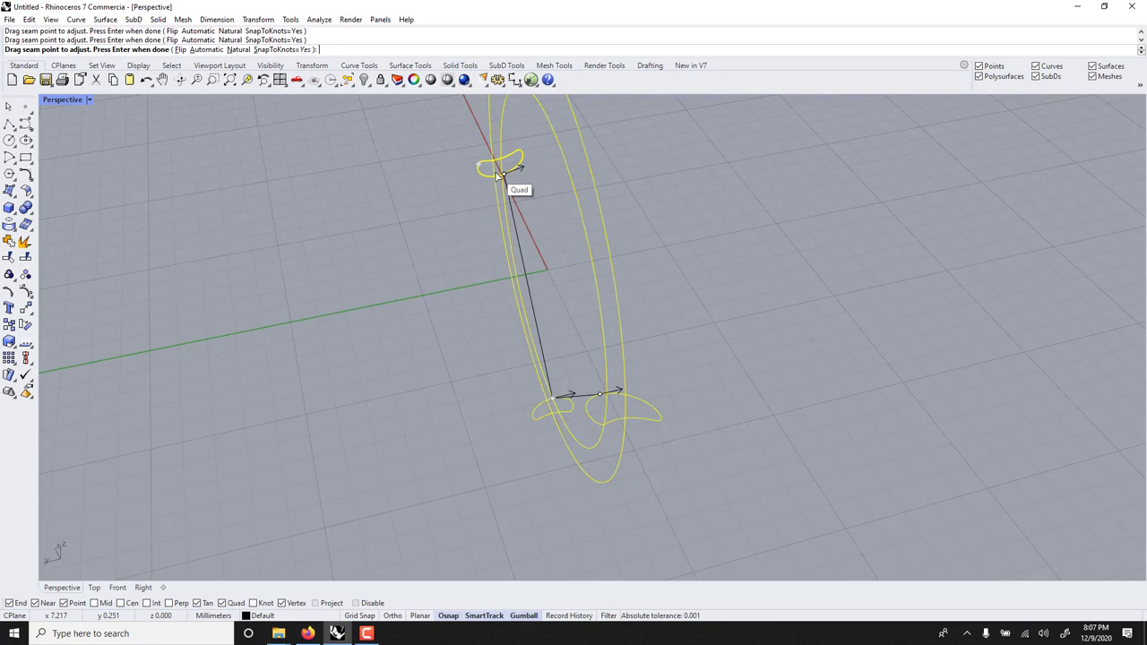
{"action": "right_click", "coordinate": [254, 166]}
Make the two-rail sweep a closed sweep with unchanged cross sections and create the ring band.
{"action": "right_click_drag", "start_coordinate": [254, 167], "coordinate": [425, 209]}
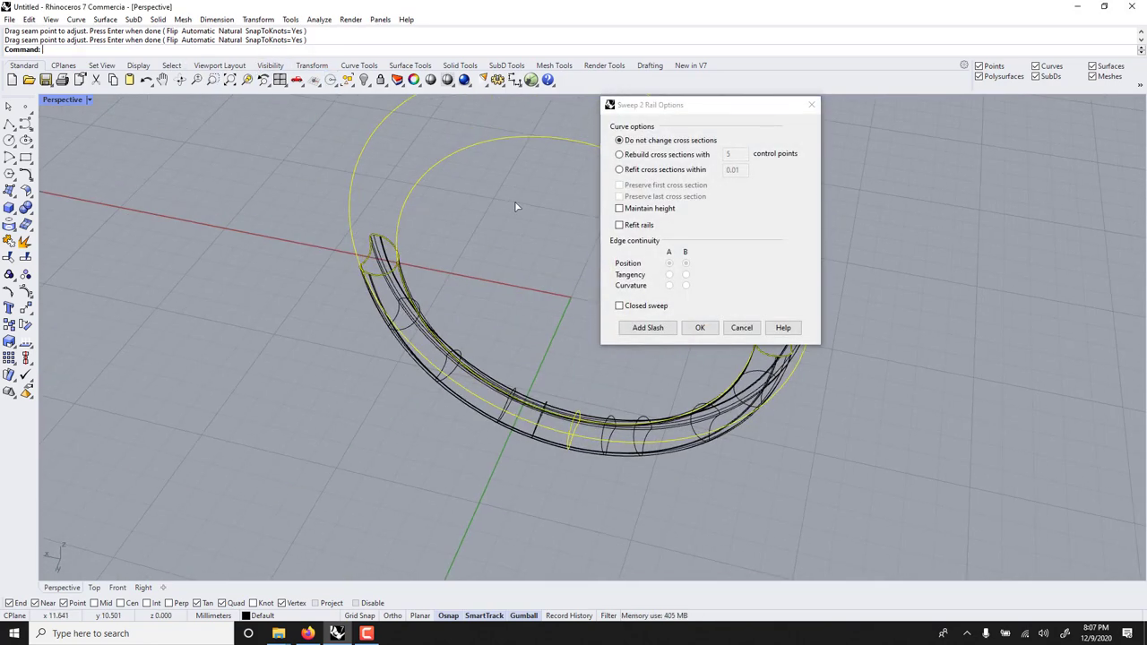
{"action": "left_click", "coordinate": [657, 306]}
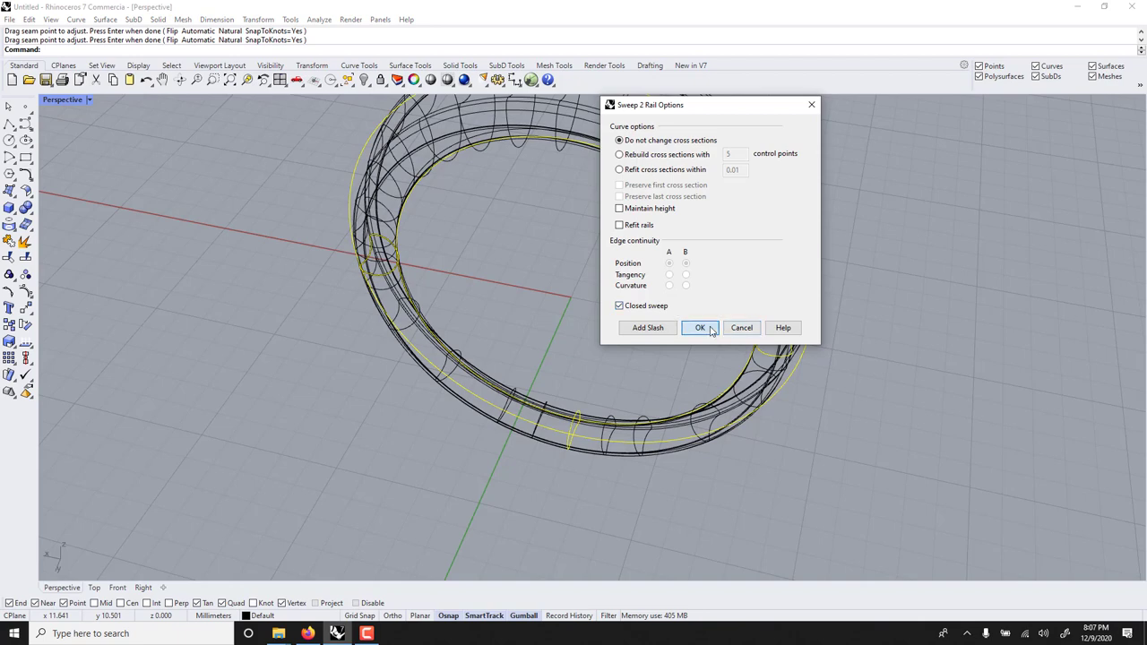
{"action": "left_click", "coordinate": [700, 327]}
{"action": "scroll", "coordinate": [617, 315], "scroll_direction": "down", "scroll_amount": 2}
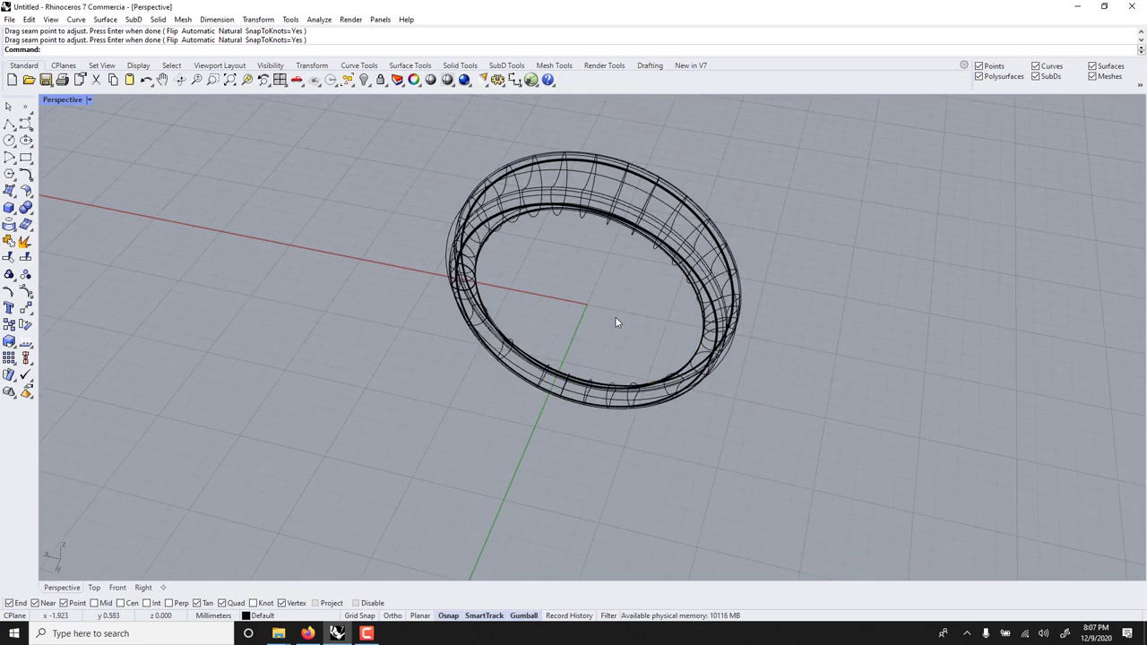
Set the perspective view's display mode to Shaded.
{"action": "left_click", "coordinate": [93, 103]}
{"action": "left_click", "coordinate": [83, 158]}
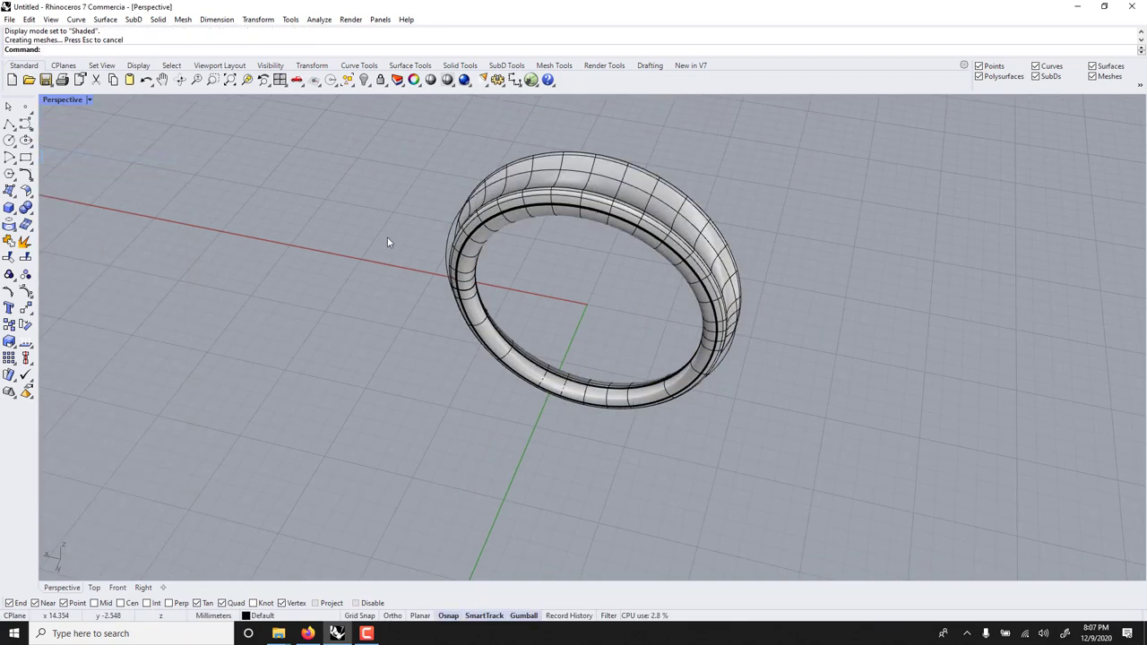
{"action": "scroll", "coordinate": [395, 256], "scroll_direction": "down", "scroll_amount": 2}
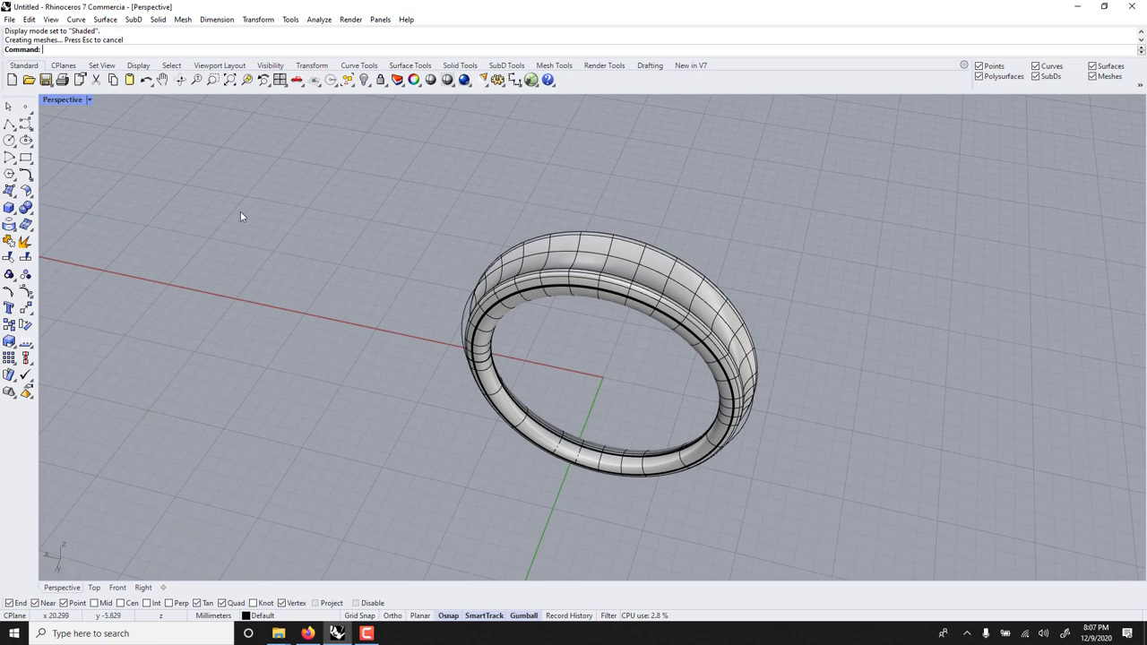
In the Top view, twist the swept ring 18 degrees about a horizontal axis drawn lengthwise through the band and past both ends.
{"action": "double_click", "coordinate": [51, 103]}
{"action": "double_click", "coordinate": [52, 100]}
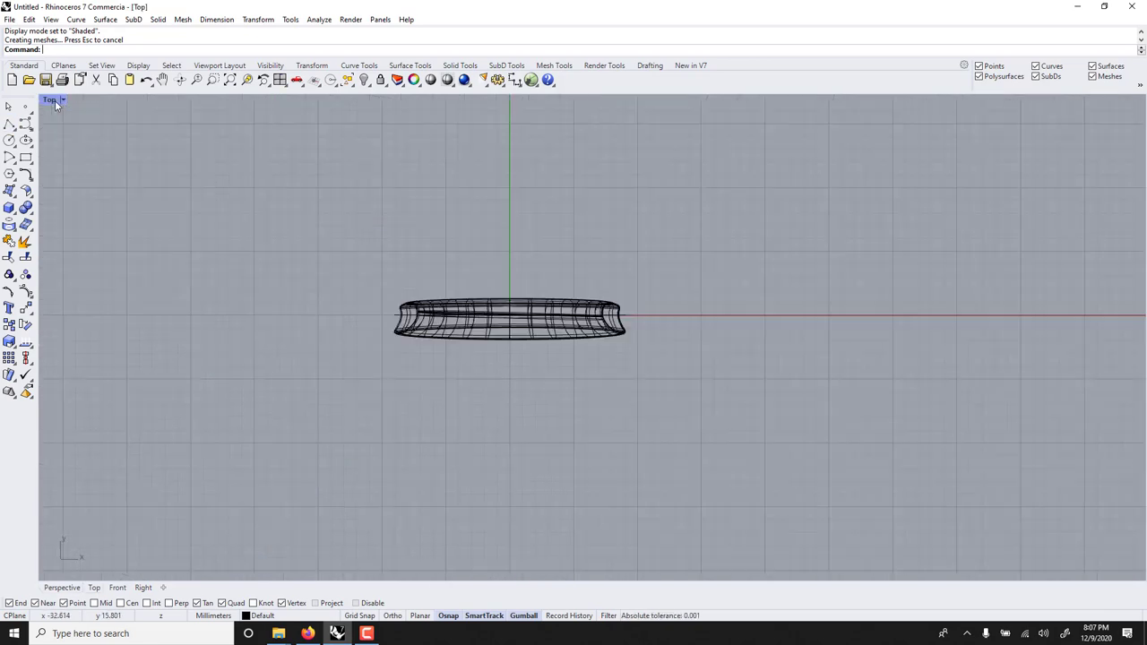
{"action": "left_click", "coordinate": [553, 322]}
{"action": "left_click", "coordinate": [583, 345]}
{"action": "scroll", "coordinate": [536, 330], "scroll_direction": "up", "scroll_amount": 1}
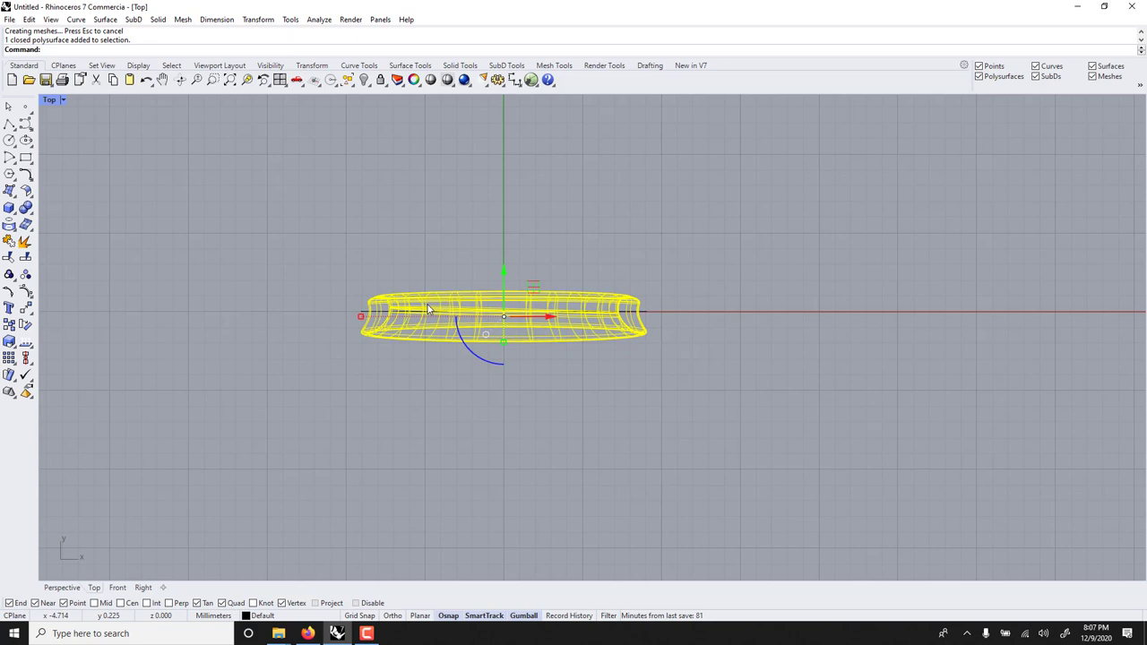
{"action": "type", "text": "Twist"}
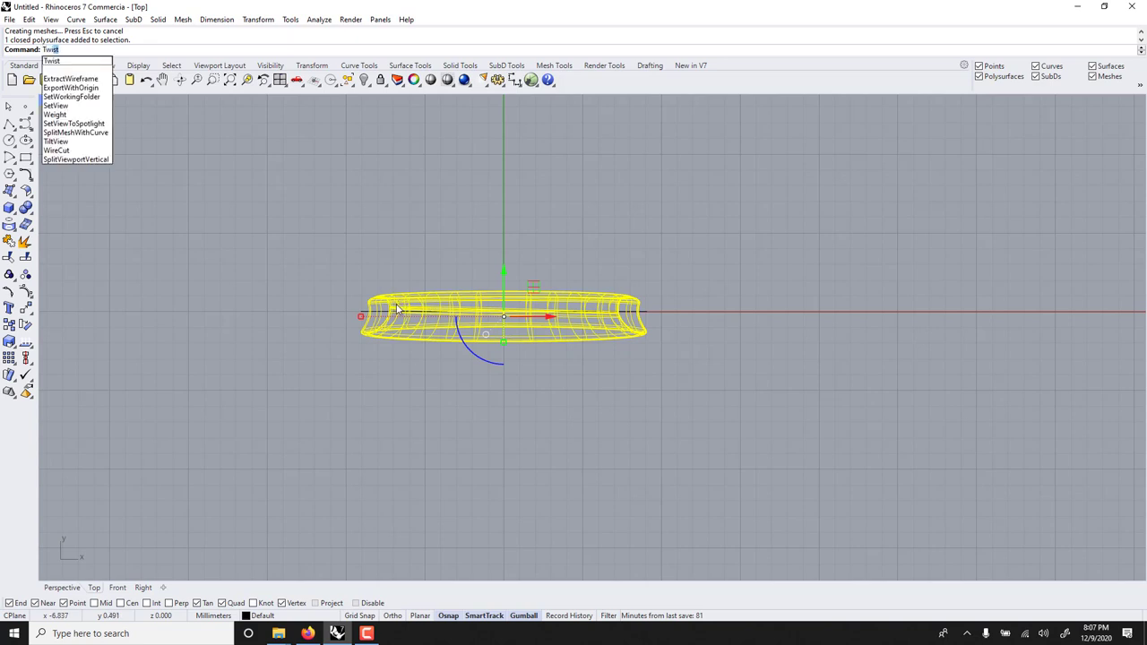
{"action": "key", "text": "Return"}
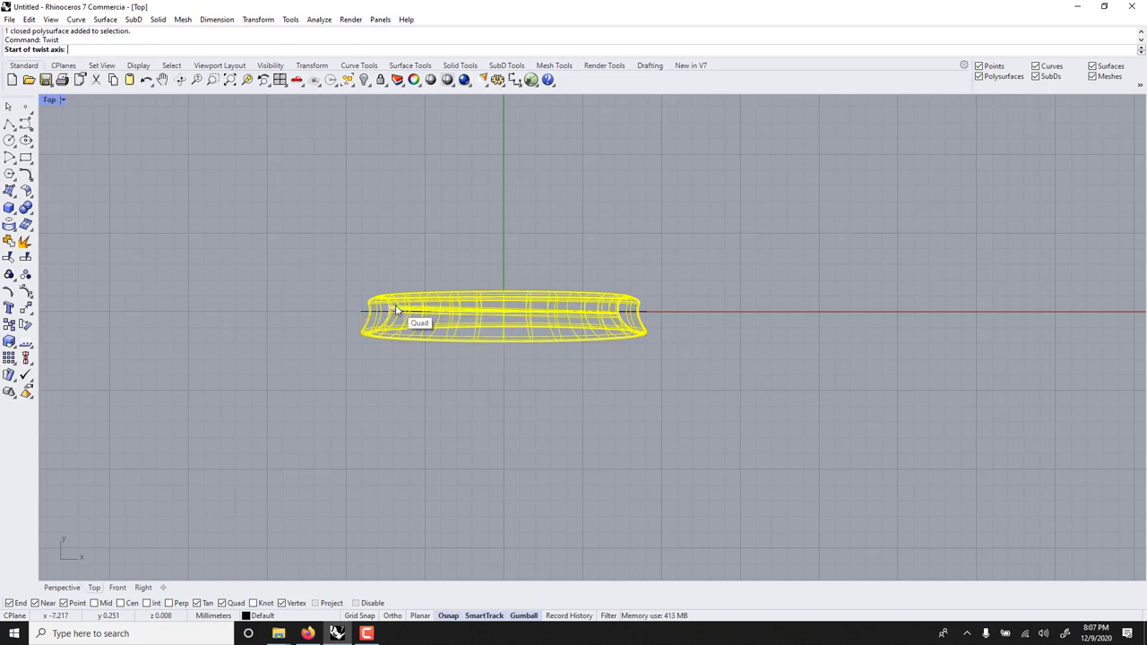
{"action": "left_click", "coordinate": [296, 319]}
{"action": "key", "text": "shift"}
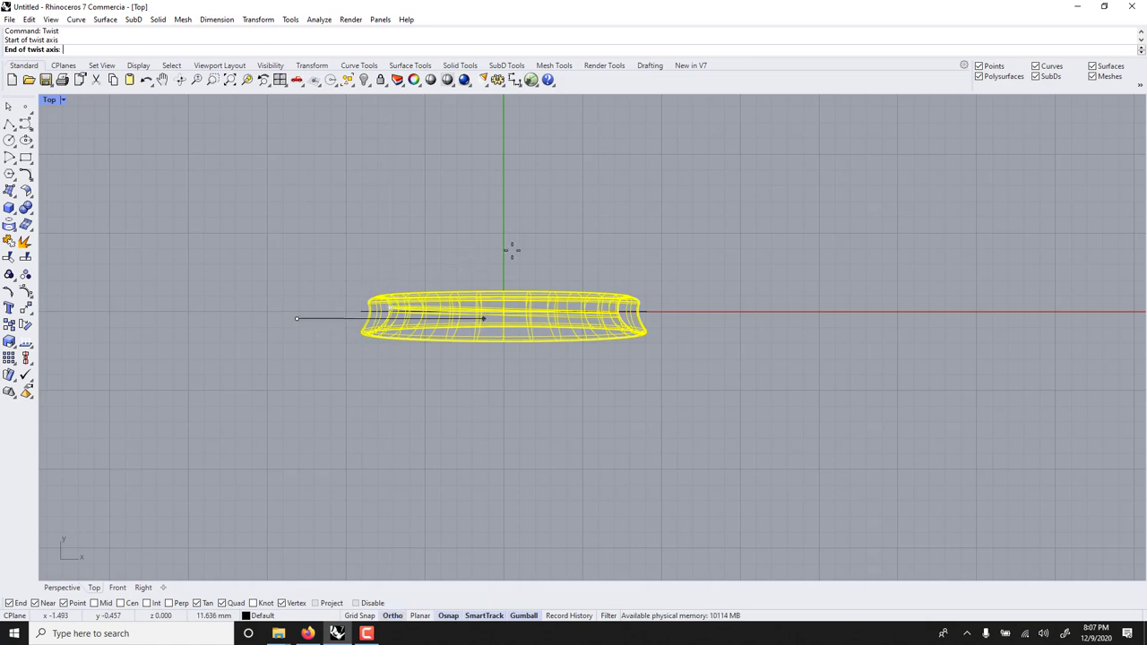
{"action": "left_click", "coordinate": [723, 292], "text": "shift"}
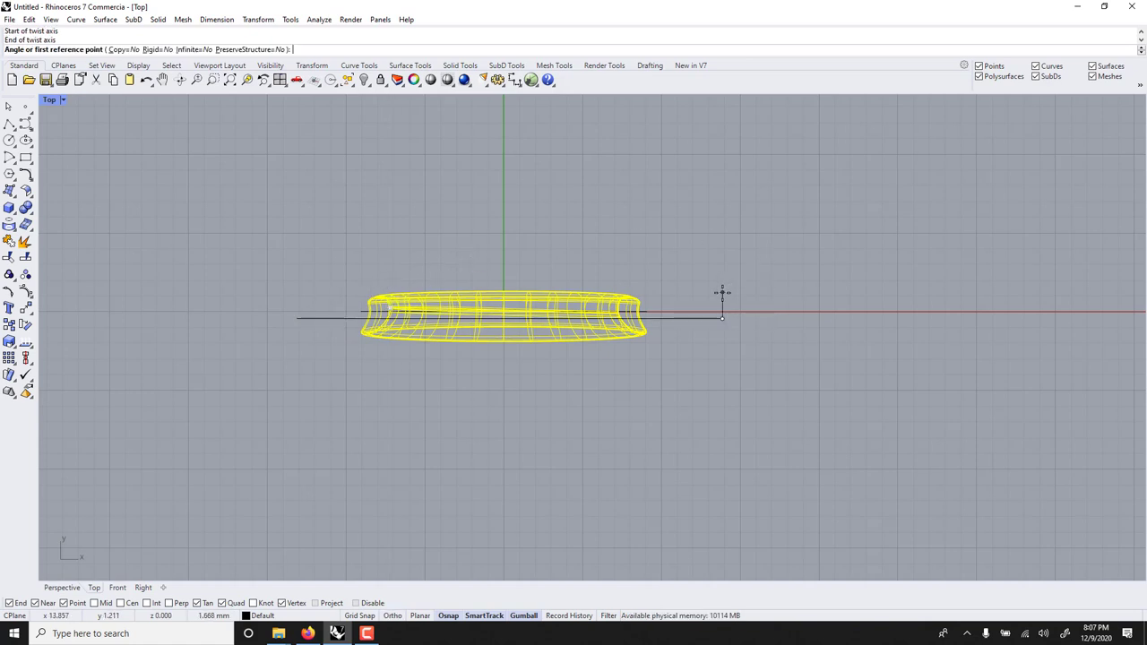
{"action": "left_click", "coordinate": [724, 225]}
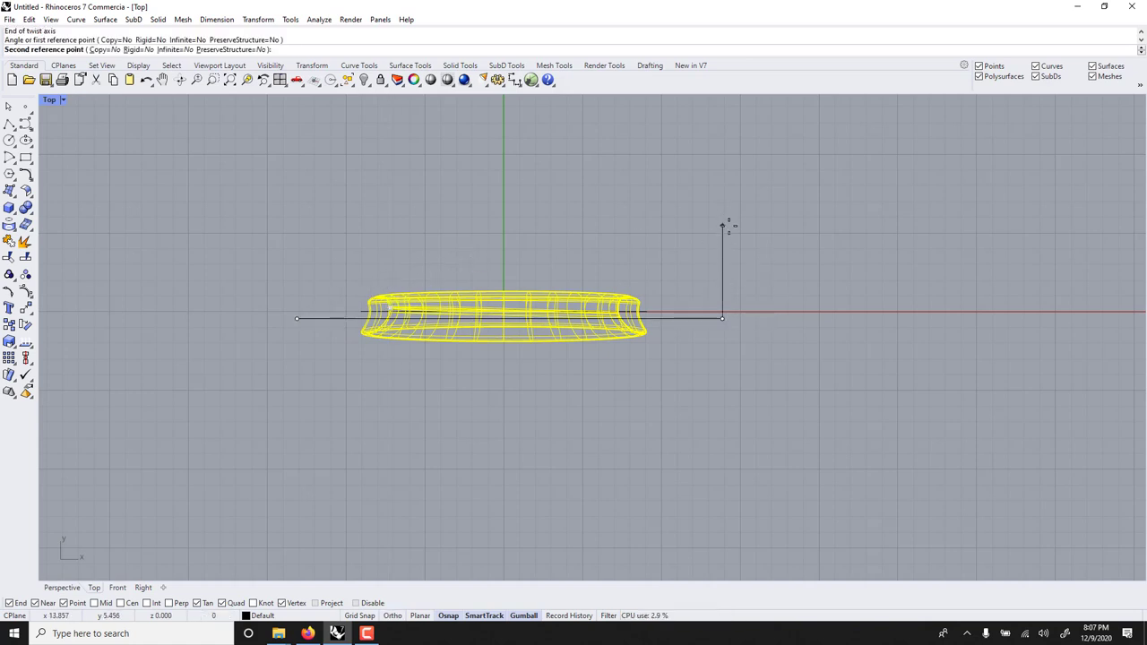
{"action": "type", "text": "18"}
{"action": "key", "text": "Return"}
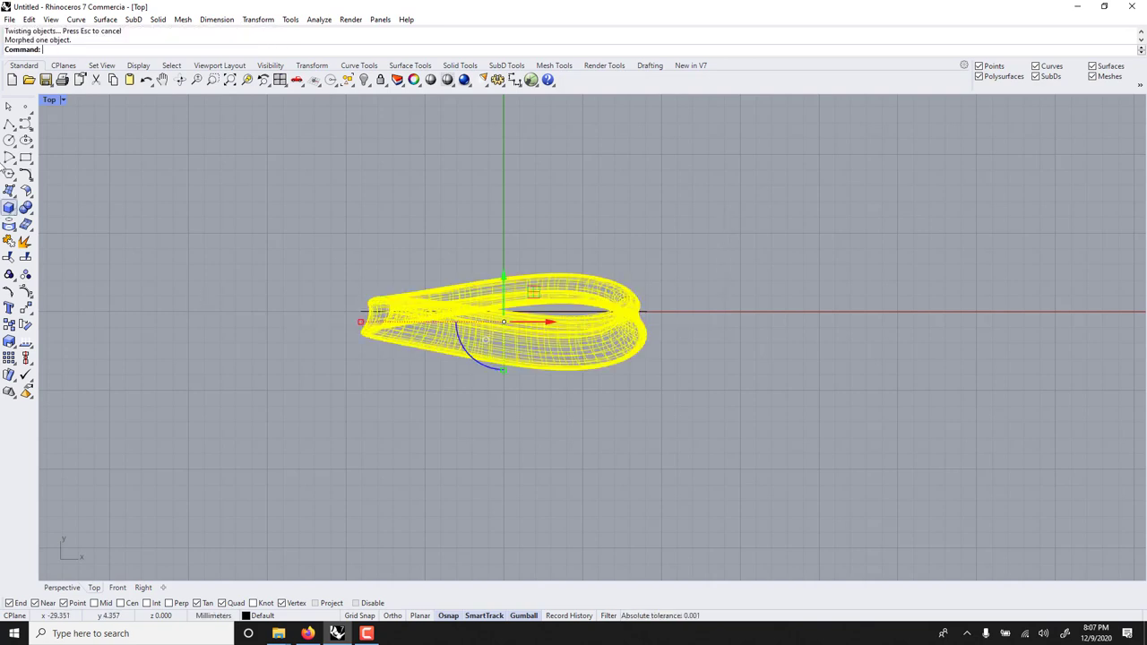
{"action": "double_click", "coordinate": [50, 99]}
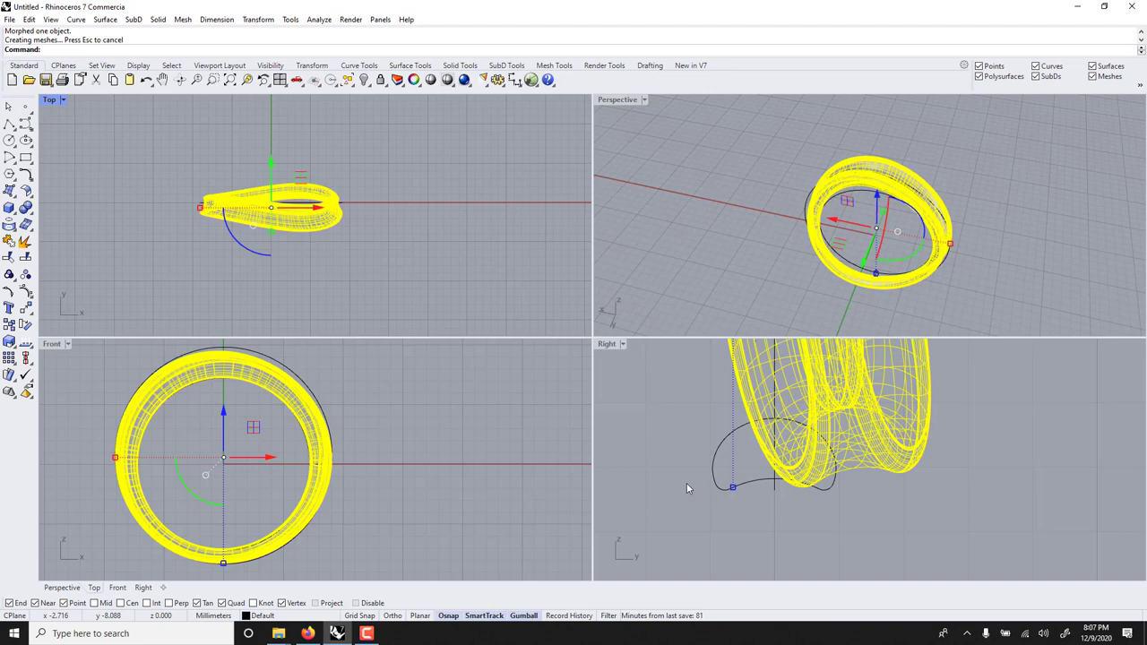
In the Right view, rotate the twisted ring slightly about its center so the band stands upright, and deselect it.
{"action": "scroll", "coordinate": [903, 497], "scroll_direction": "down", "scroll_amount": 8}
{"action": "right_click_drag", "start_coordinate": [896, 481], "coordinate": [876, 541]}
{"action": "scroll", "coordinate": [873, 539], "scroll_direction": "down", "scroll_amount": 6}
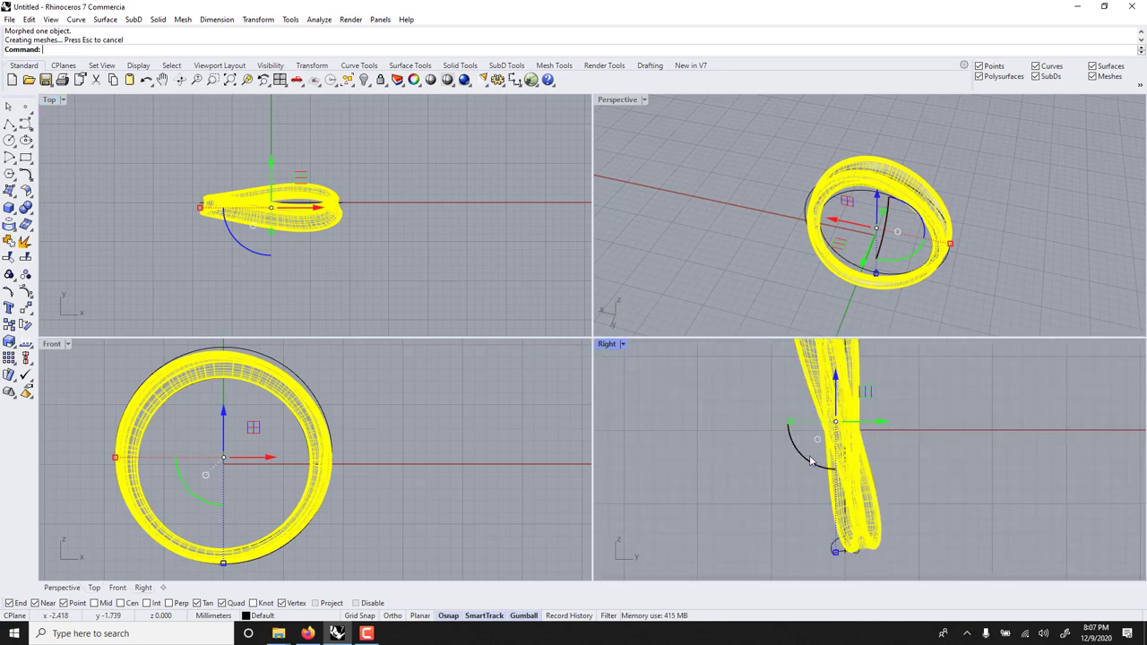
{"action": "left_click_drag", "start_coordinate": [810, 461], "coordinate": [739, 263]}
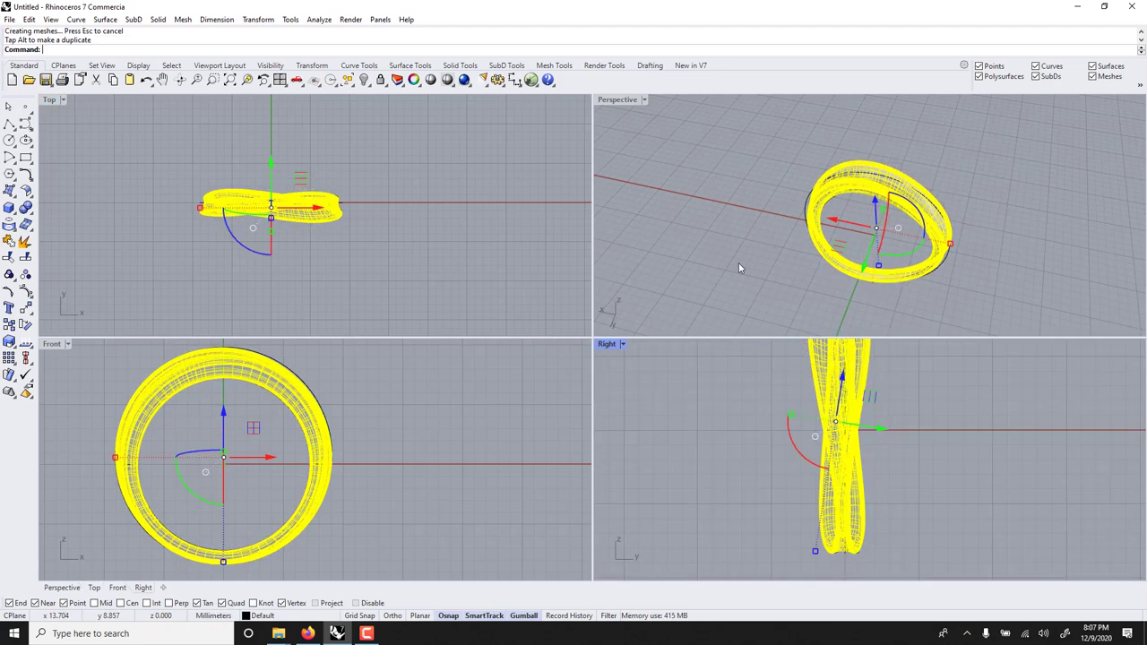
{"action": "left_click", "coordinate": [738, 267]}
Maximize the perspective view and set its display mode to Rendered.
{"action": "left_click", "coordinate": [643, 99]}
{"action": "left_click", "coordinate": [628, 111]}
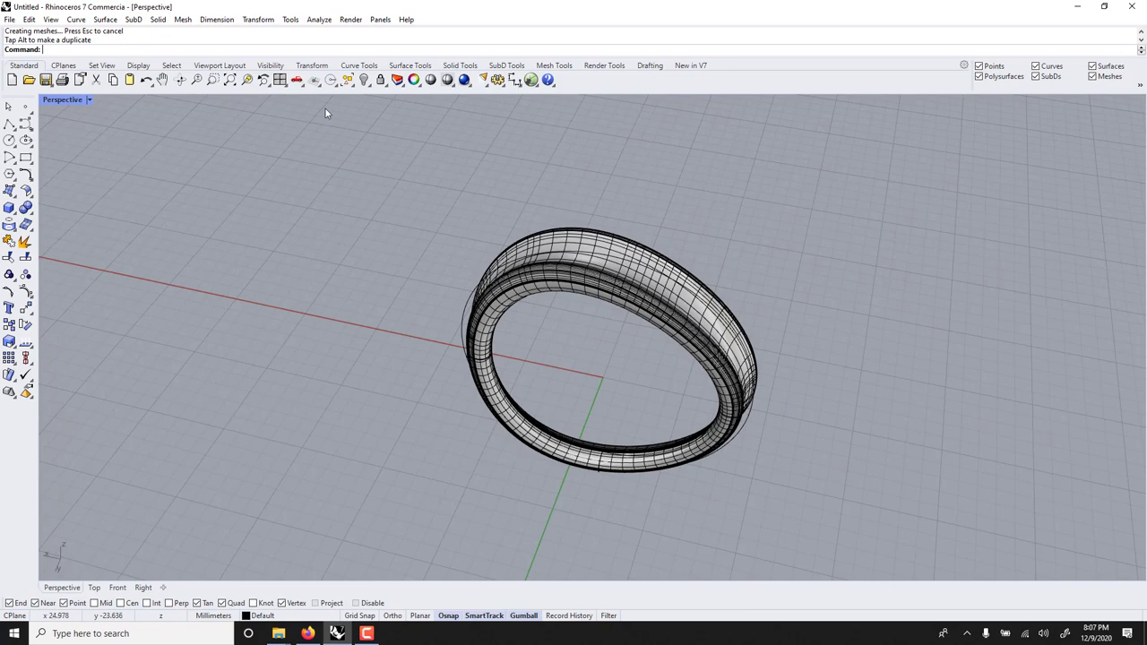
{"action": "left_click", "coordinate": [88, 100]}
{"action": "left_click", "coordinate": [83, 170]}
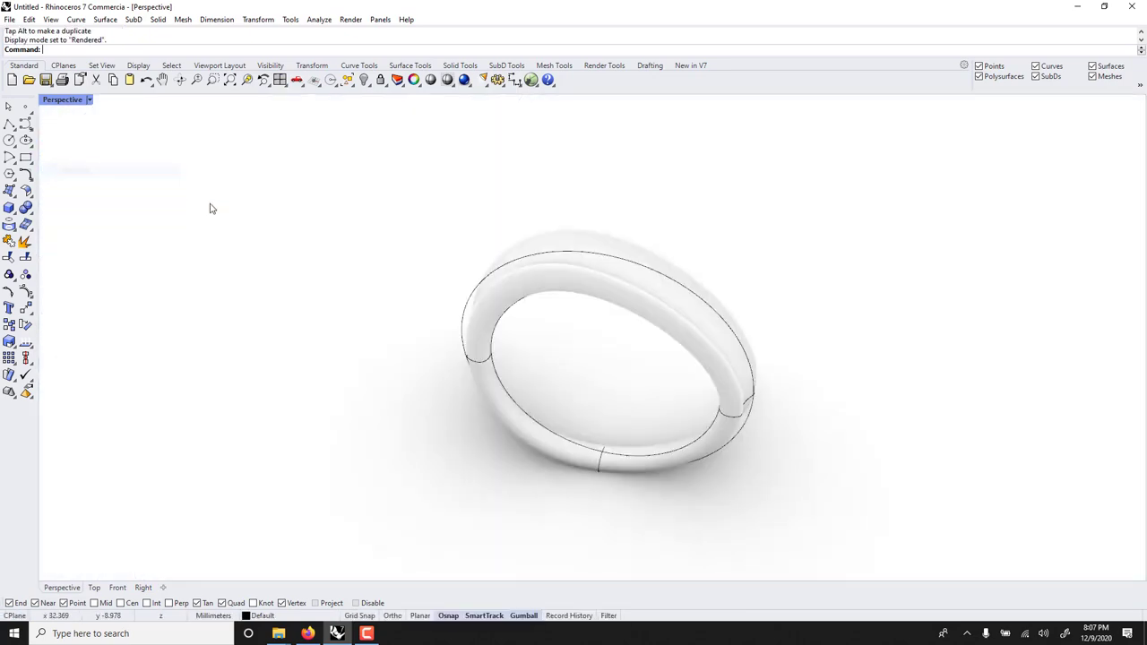
Hide all the construction curves around the ring, keeping only the solid band displayed.
{"action": "right_click_drag", "start_coordinate": [529, 369], "coordinate": [665, 369]}
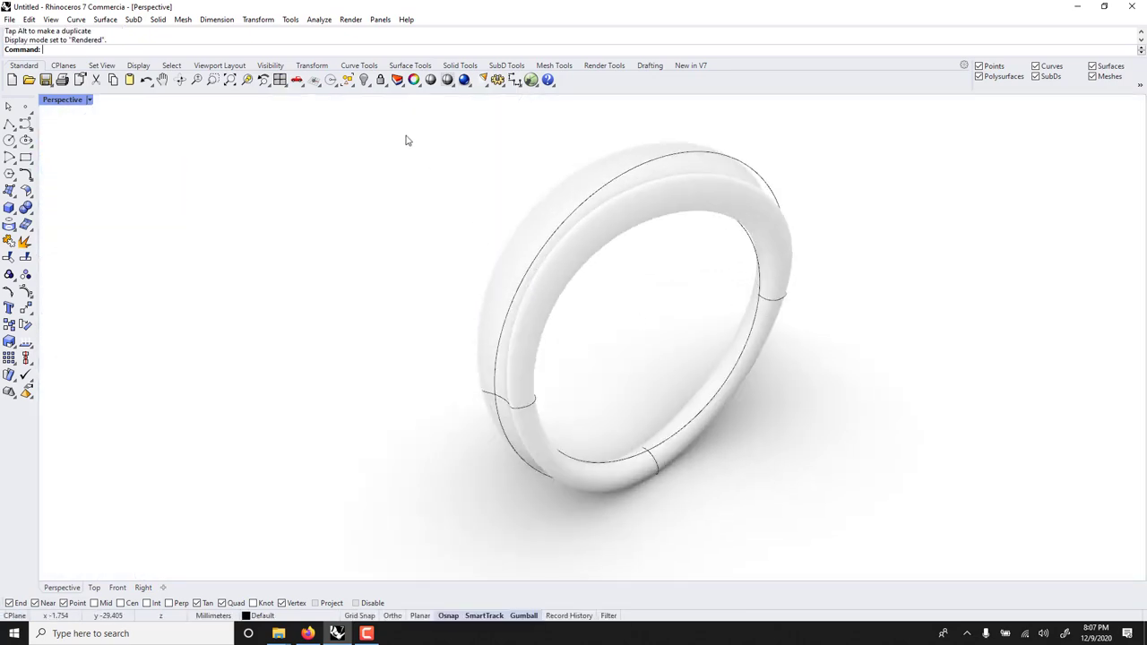
{"action": "left_click_drag", "start_coordinate": [366, 125], "coordinate": [875, 530]}
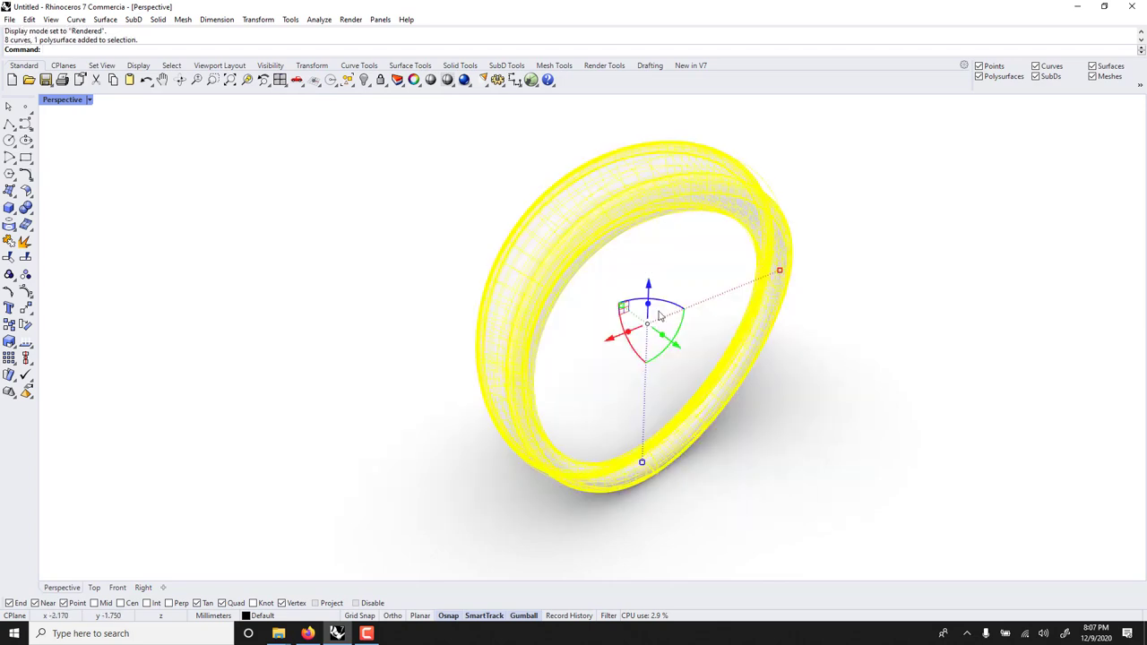
{"action": "left_click", "coordinate": [536, 287], "text": "ctrl"}
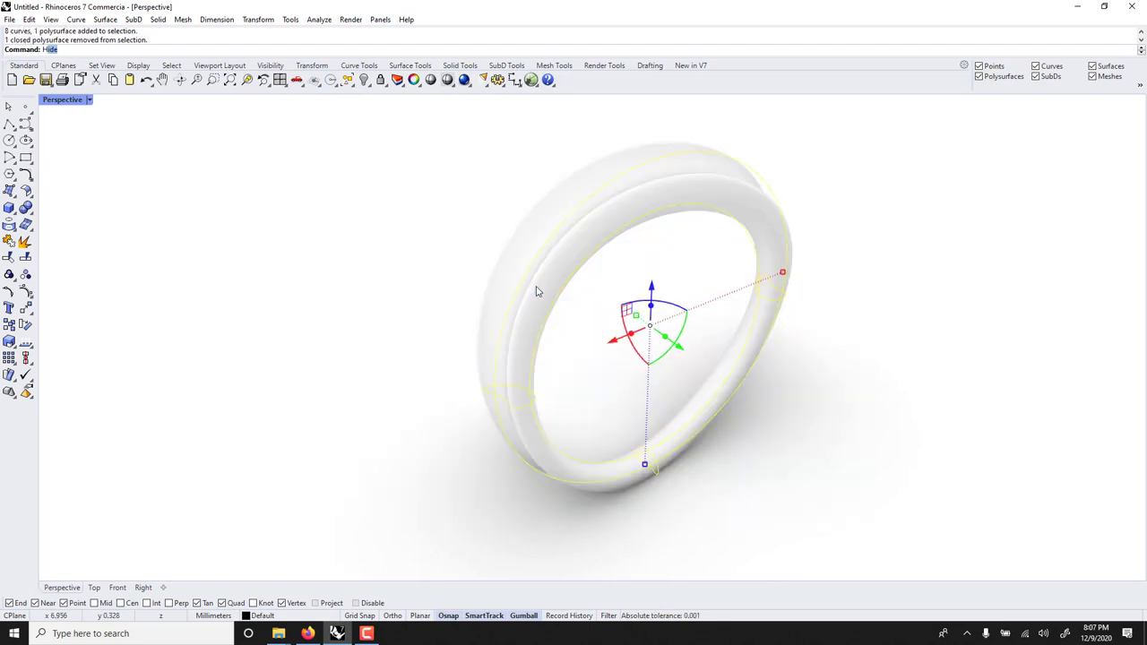
{"action": "key", "text": "Return"}
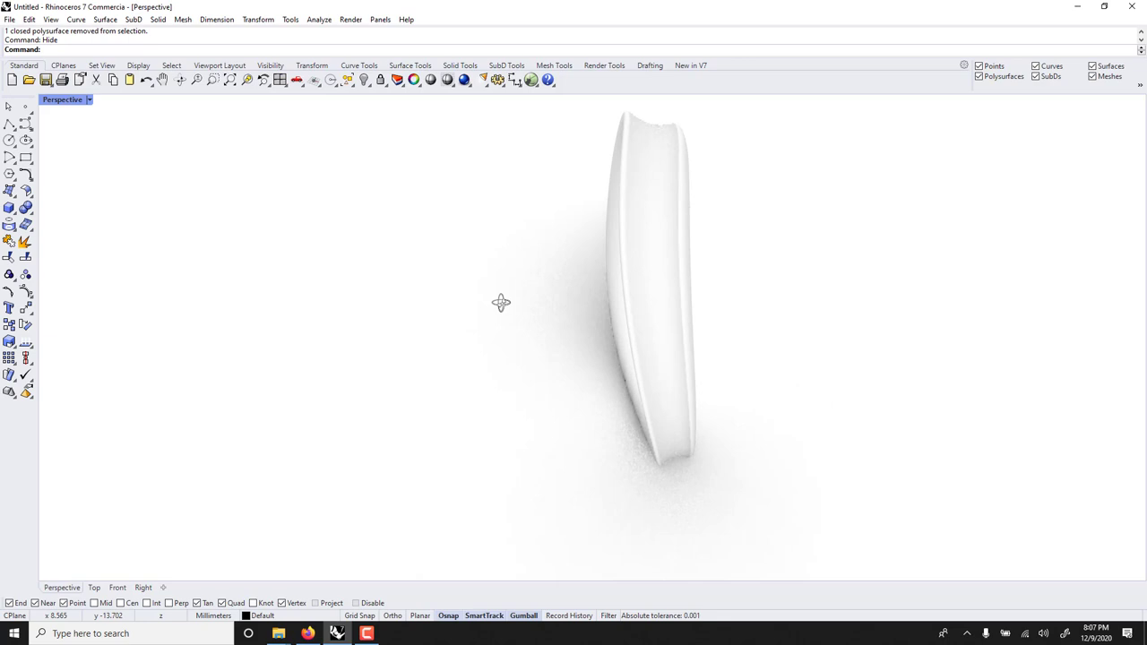